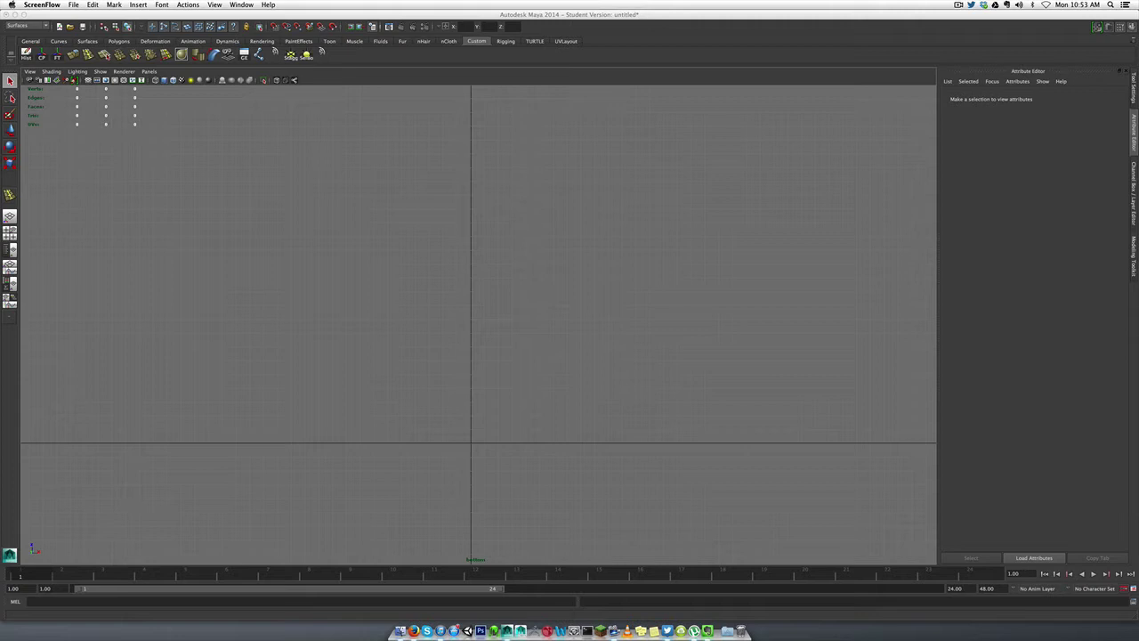
- Draw a half-dome profile in the side view with the Bezier Curve Tool, from the vertical axis curving down to the ground line
click(344, 159)
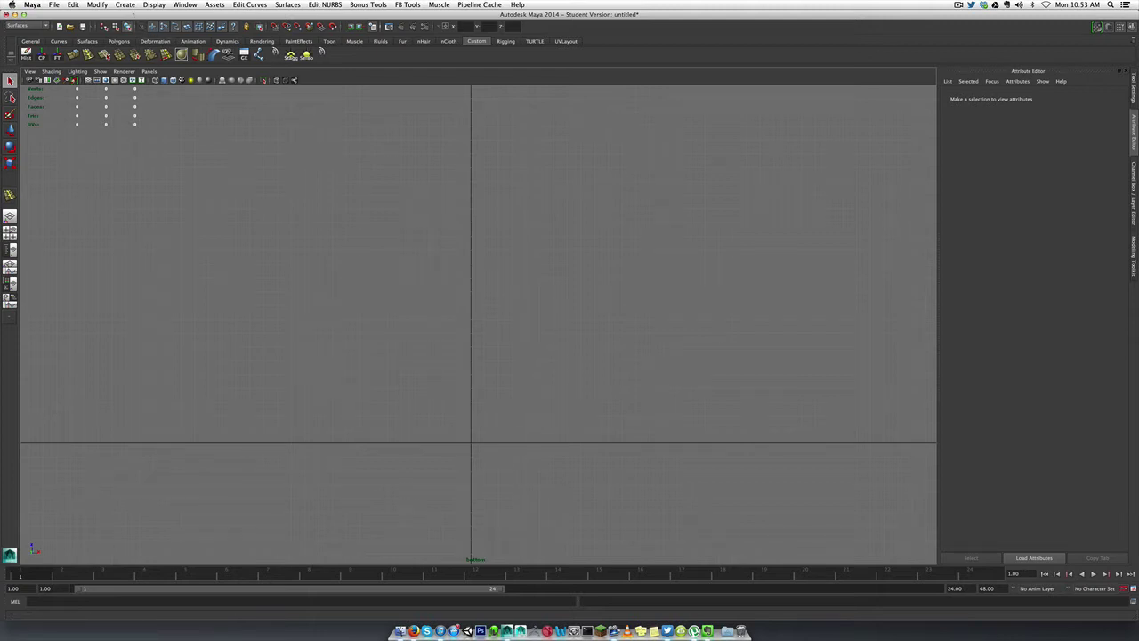
click(125, 4)
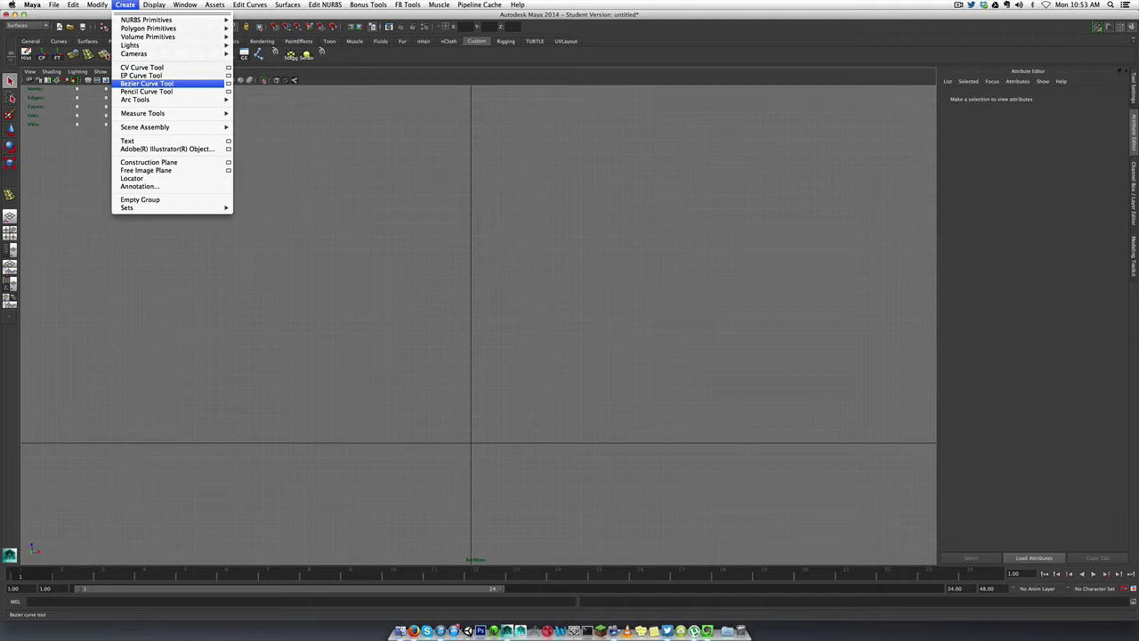
click(147, 83)
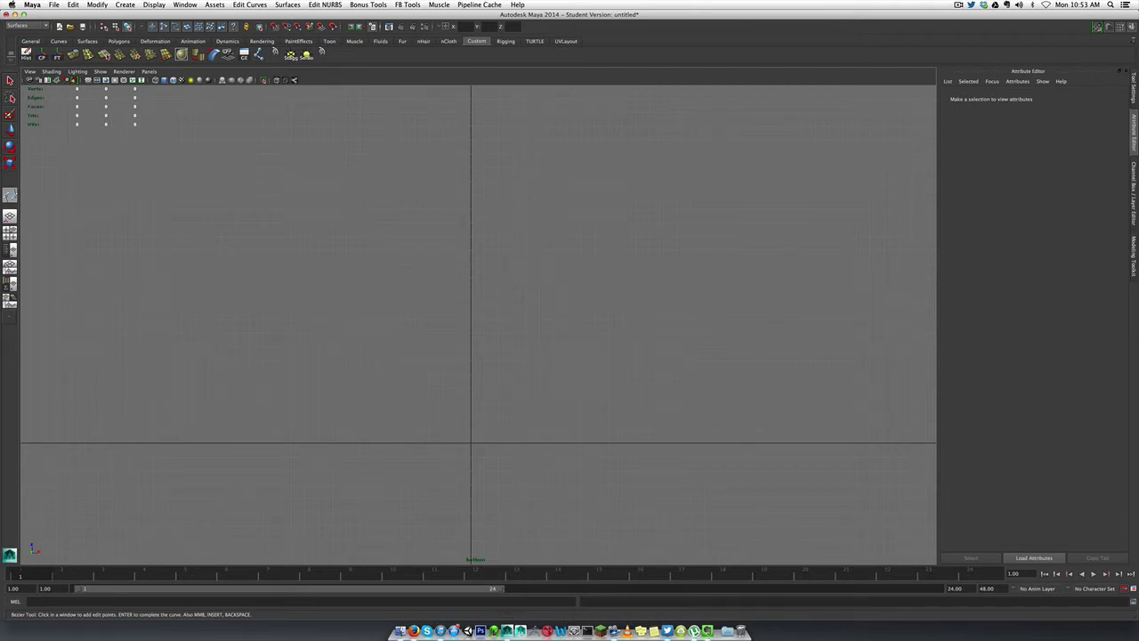
key(space)
drag(398, 278, 440, 276)
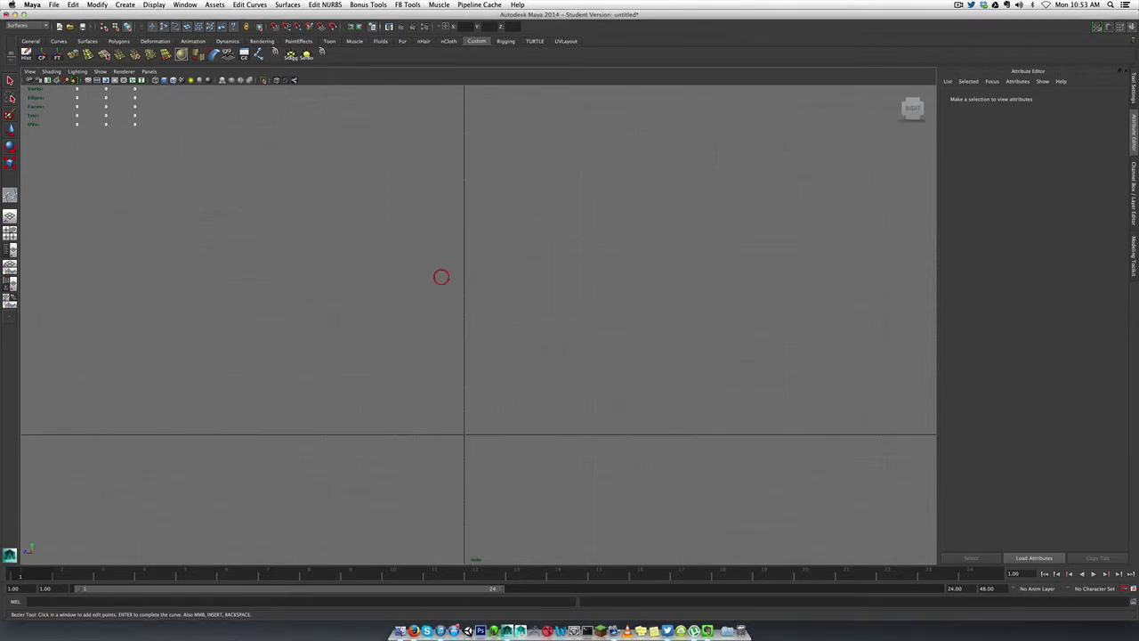
alt+middle_drag(405, 241, 425, 300)
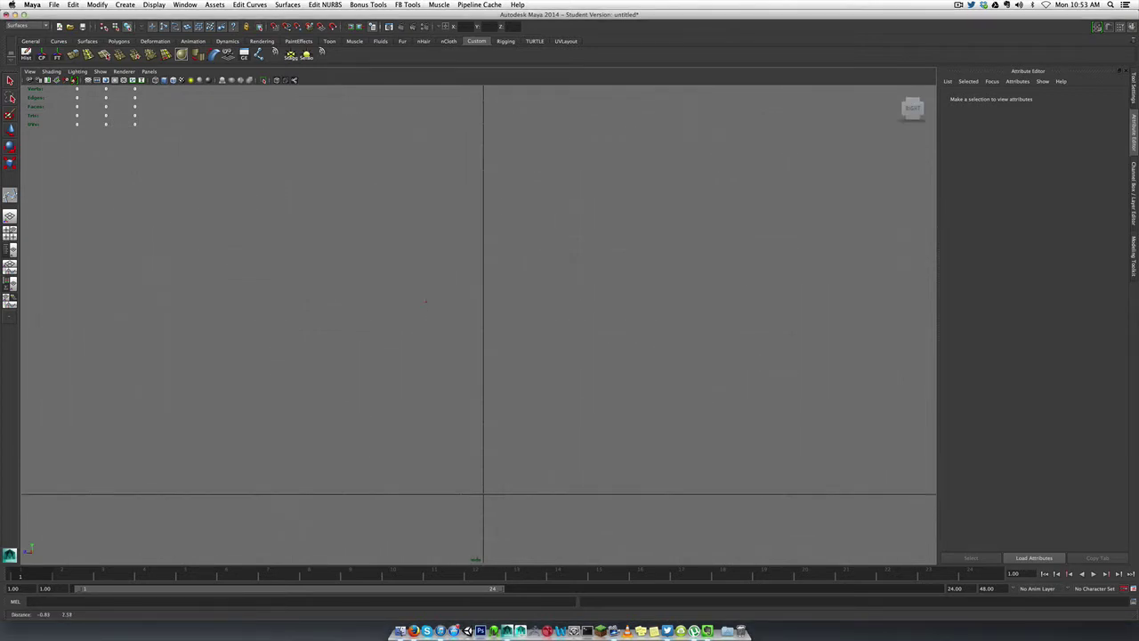
click(425, 300)
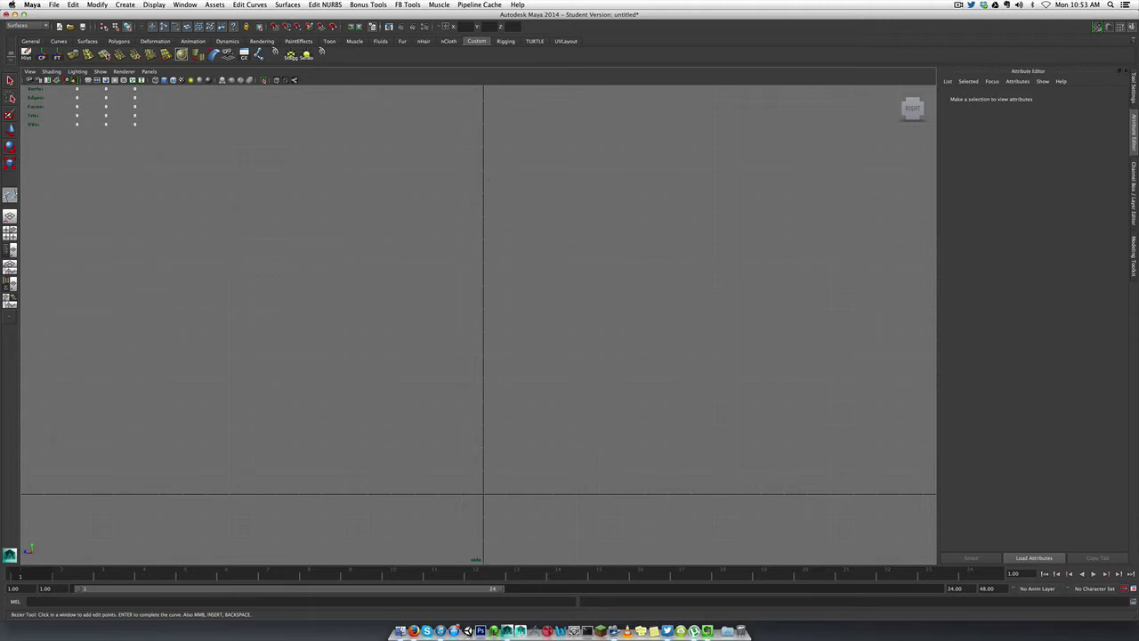
click(483, 170)
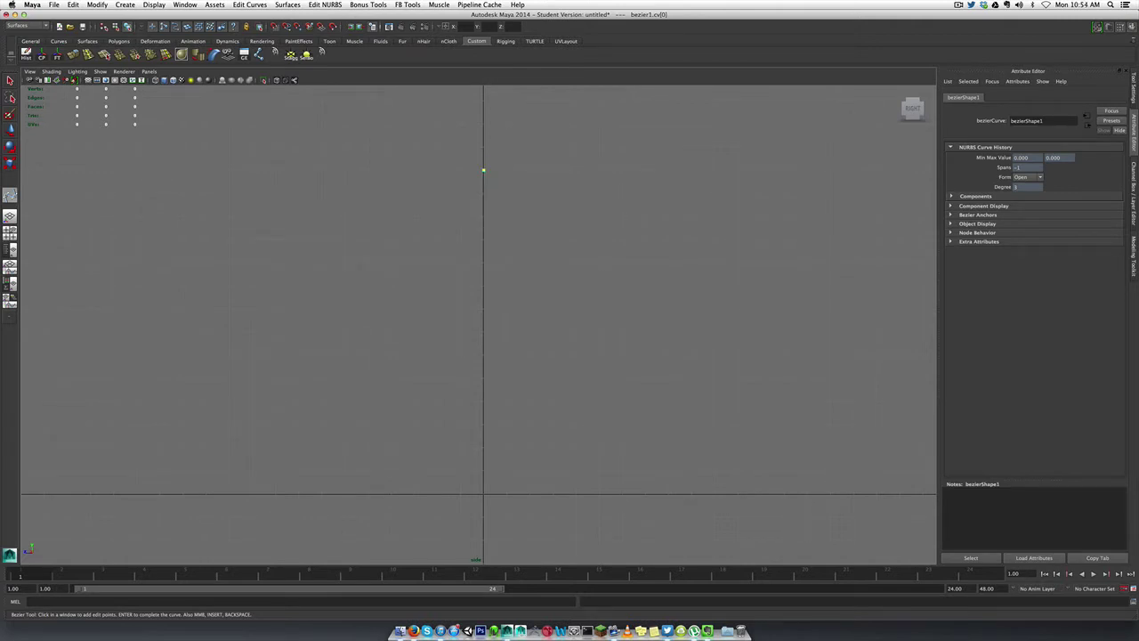
drag(412, 216, 392, 254)
drag(345, 372, 328, 434)
click(299, 493)
key(q)
- Show the curve's control vertices and move the lower and upper anchors outward, adjusting the upper tangent for a rounder profile
right_click(362, 427)
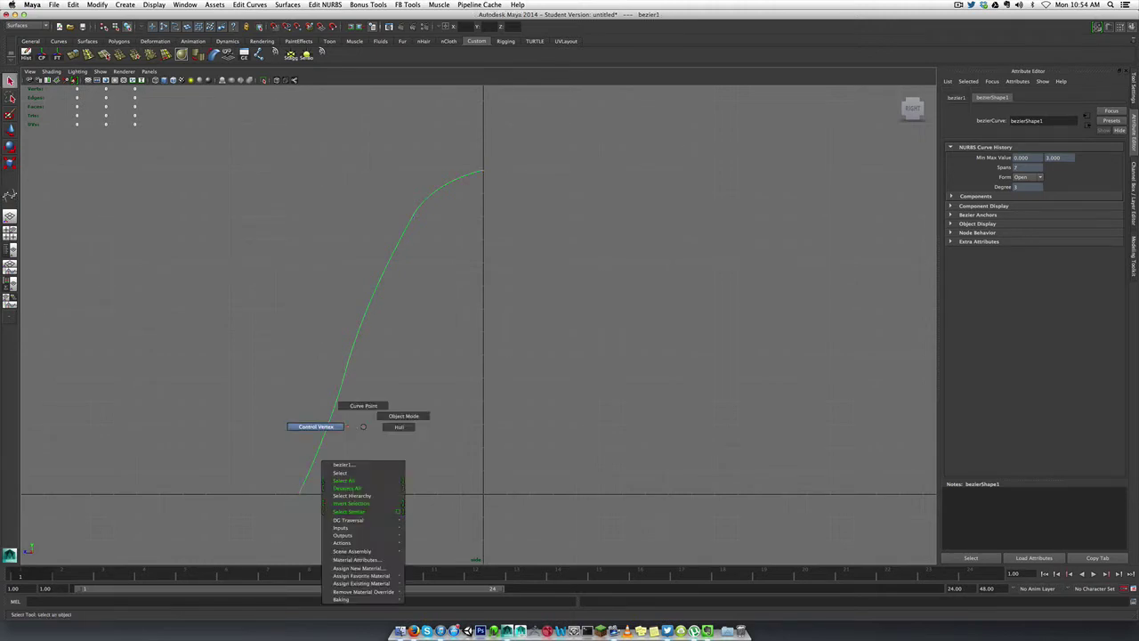
click(330, 425)
click(346, 375)
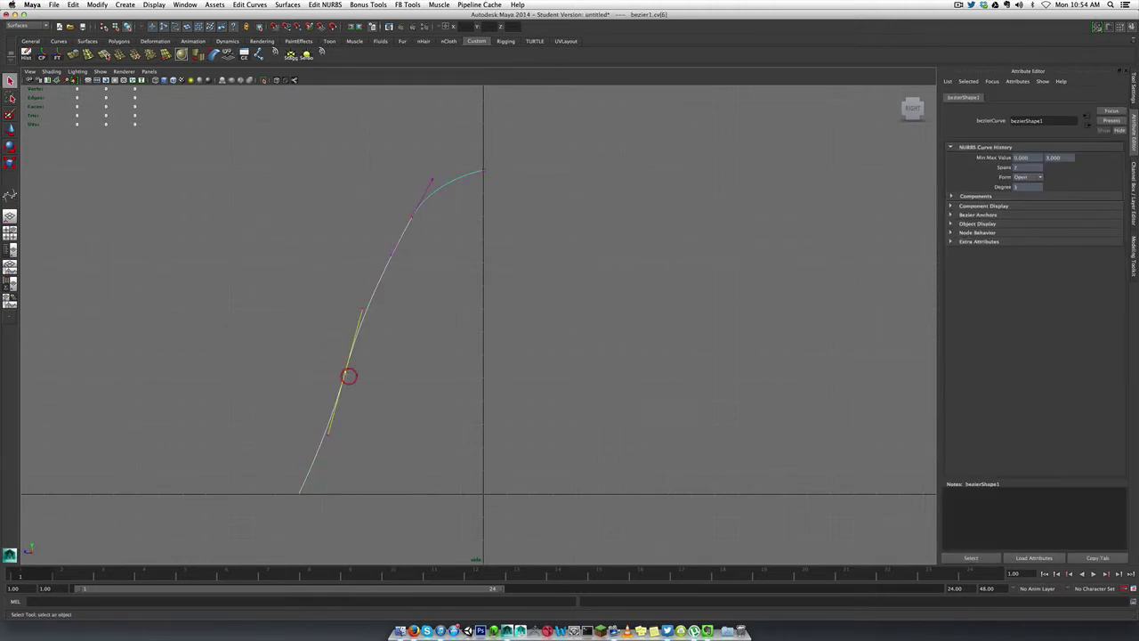
key(w)
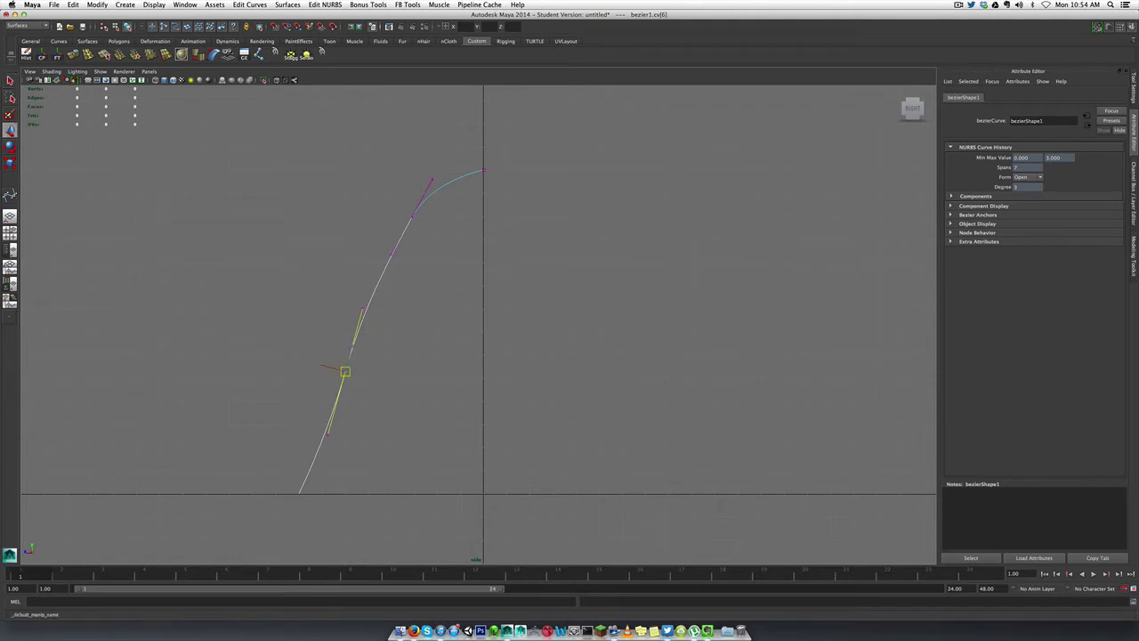
drag(344, 373, 325, 370)
drag(393, 197, 423, 170)
click(406, 187)
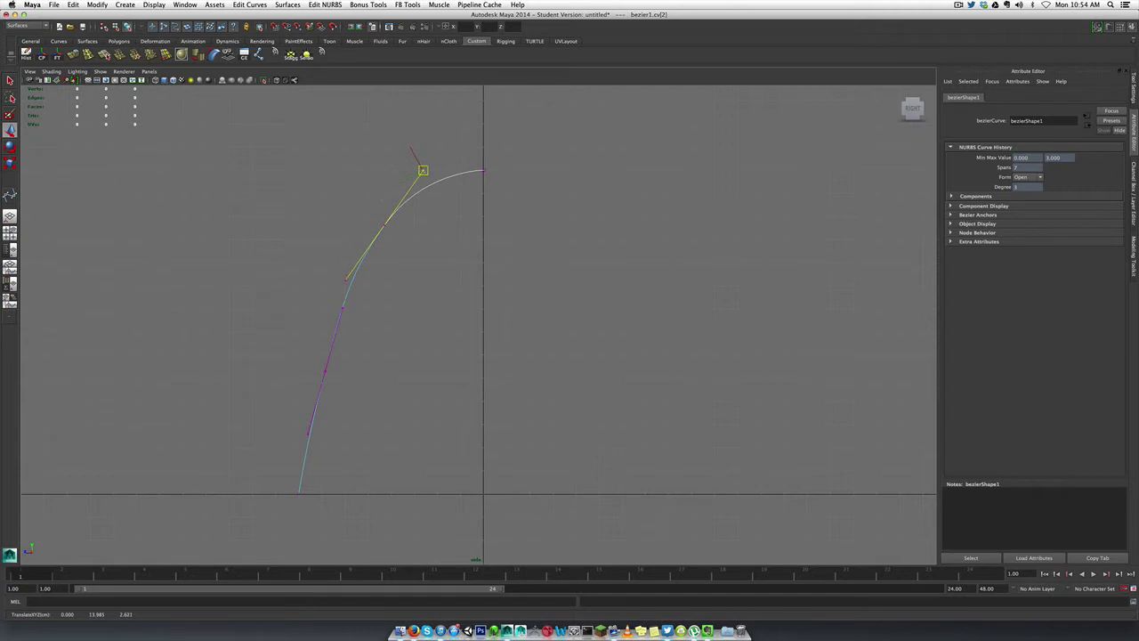
click(431, 258)
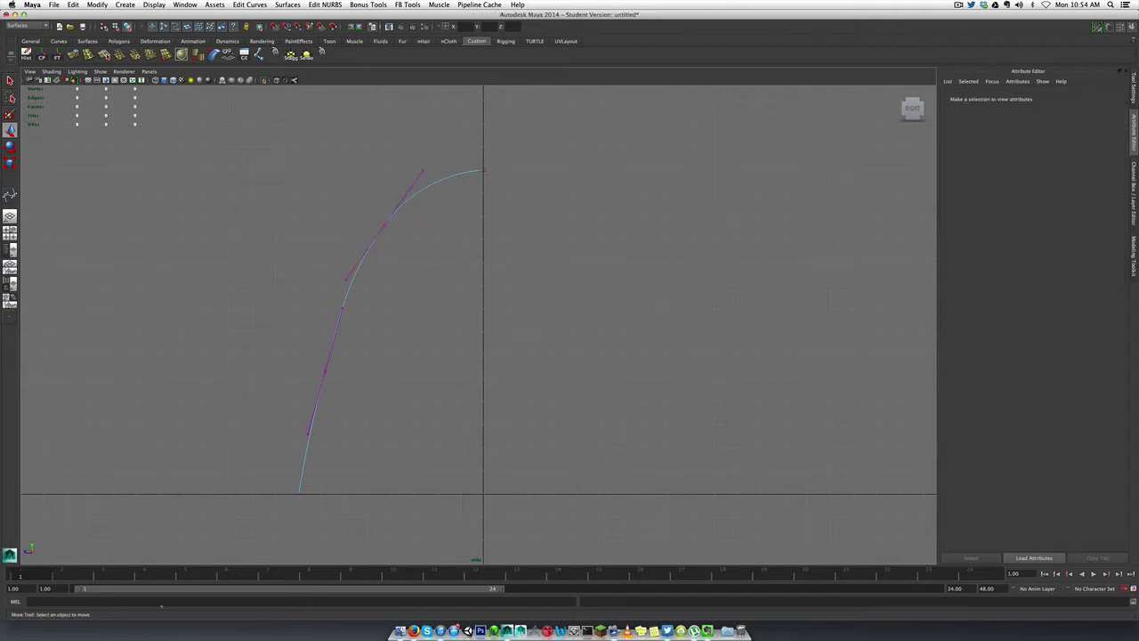
- Set the Move tool's axis to World and shift the curve's lower middle anchor slightly outward
click(299, 490)
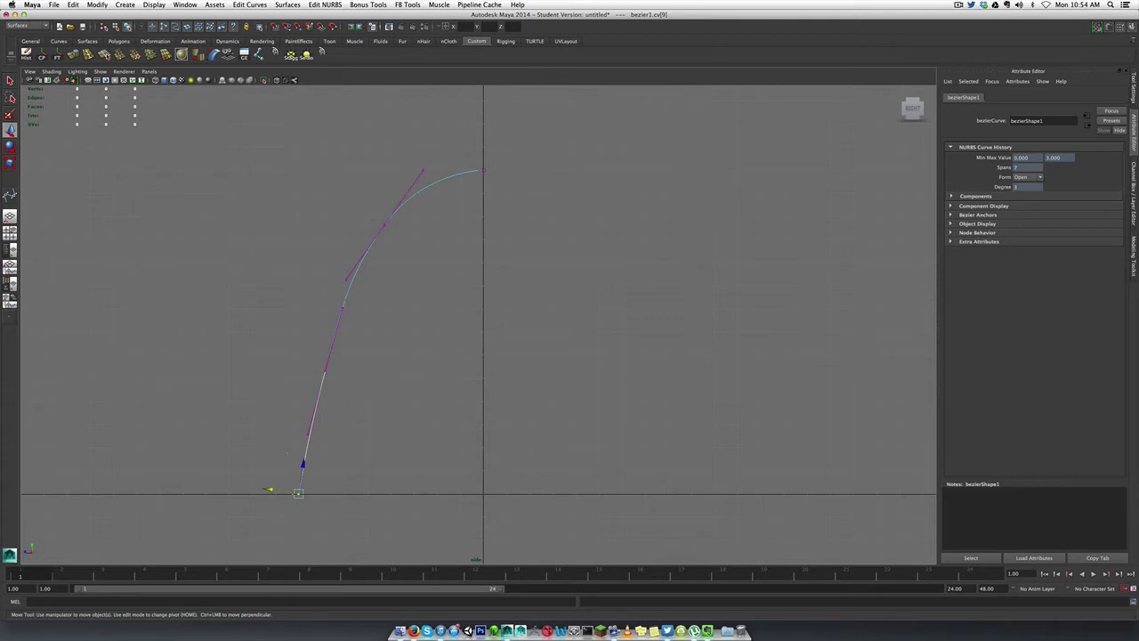
drag(356, 394, 307, 352)
key(w)
click(294, 301)
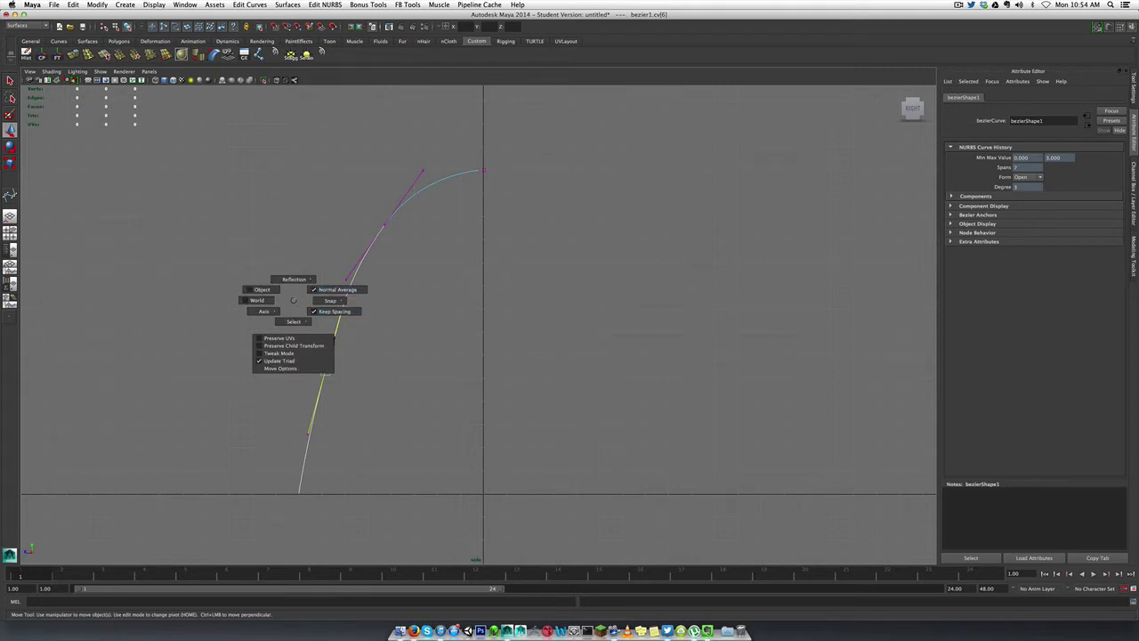
drag(293, 301, 257, 301)
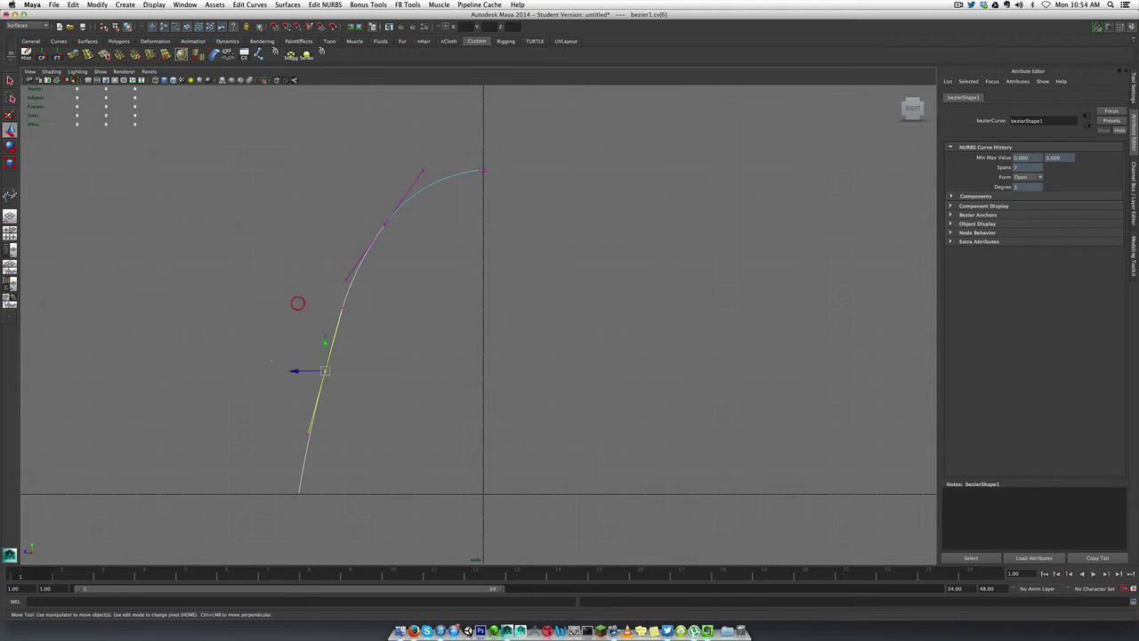
drag(293, 371, 285, 370)
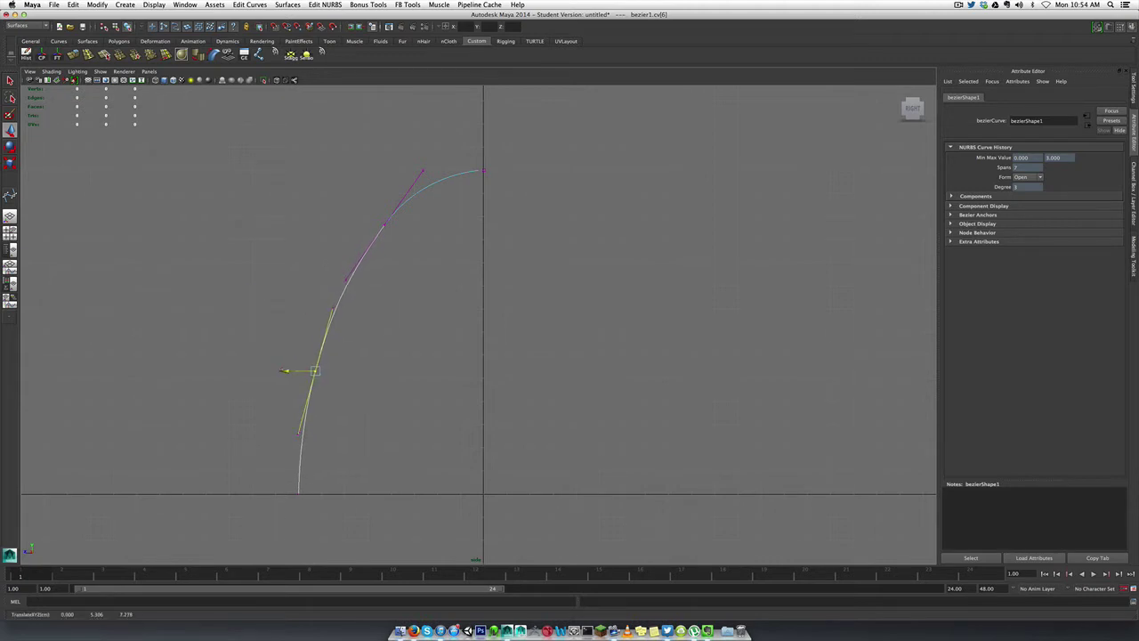
click(287, 324)
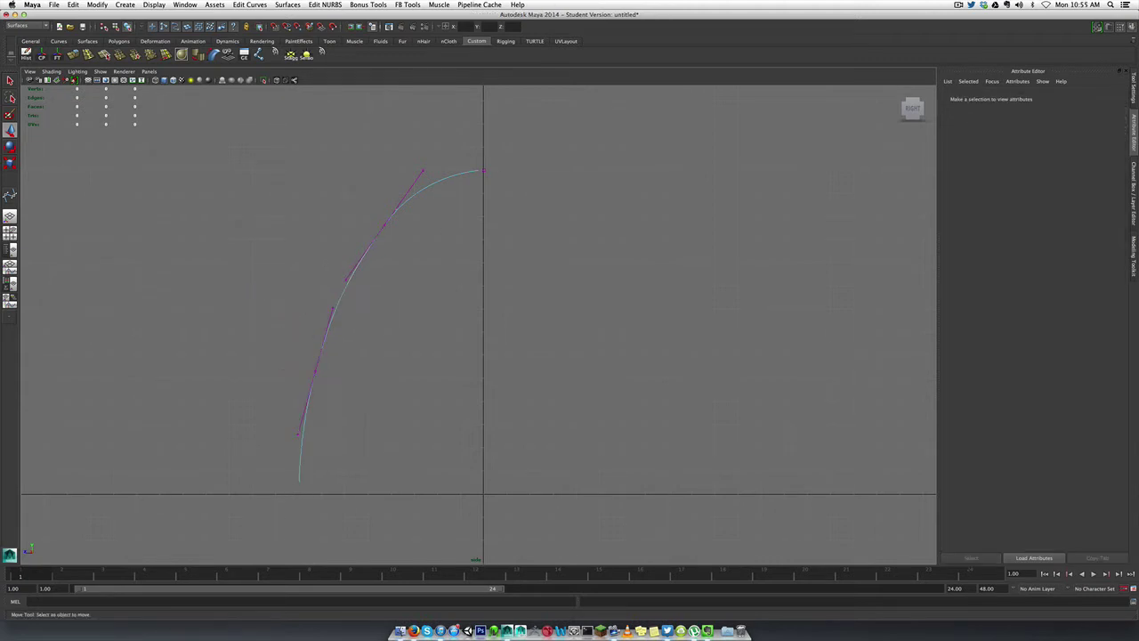
- Move the curve's upper middle anchor slightly outward, check the ground-level end point and return the curve to object mode
click(360, 214)
click(365, 223)
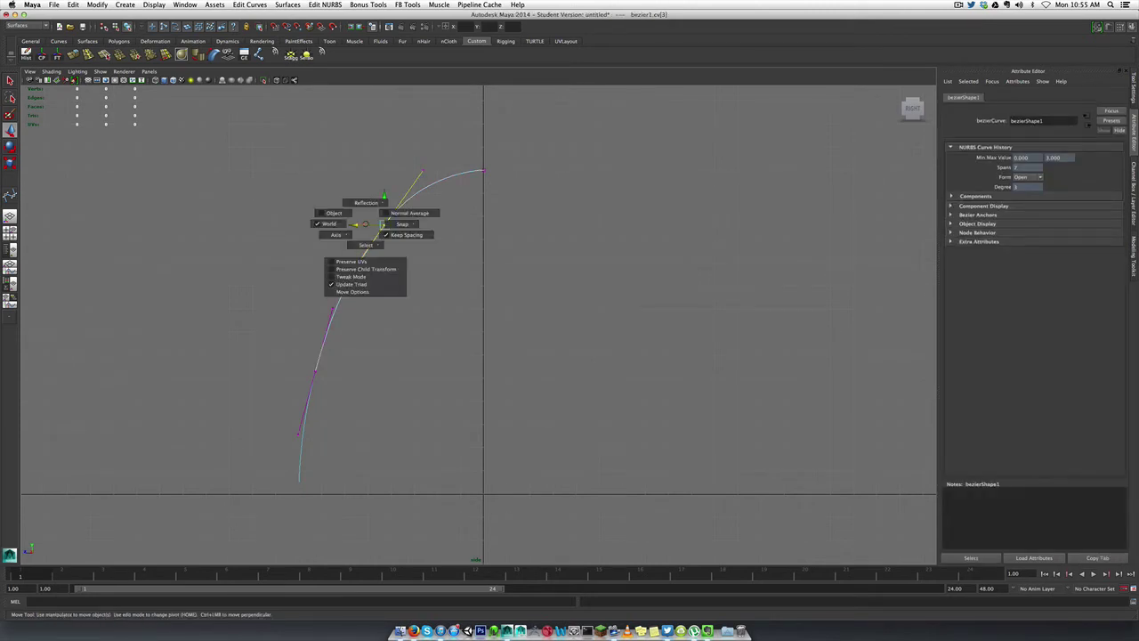
drag(365, 224, 361, 225)
click(337, 218)
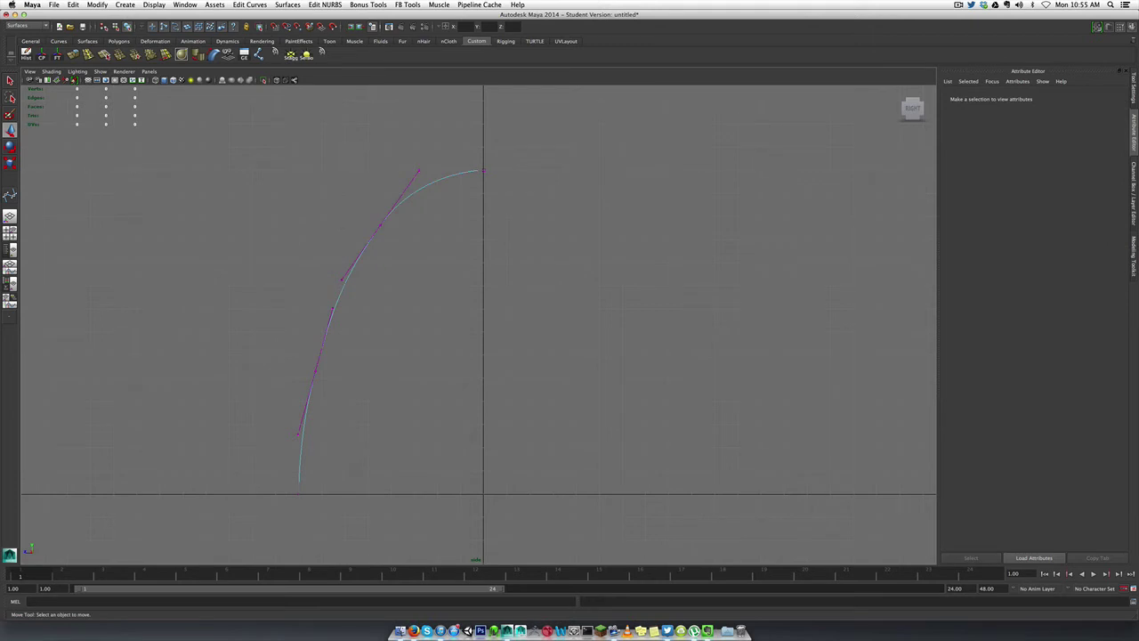
drag(280, 478, 312, 518)
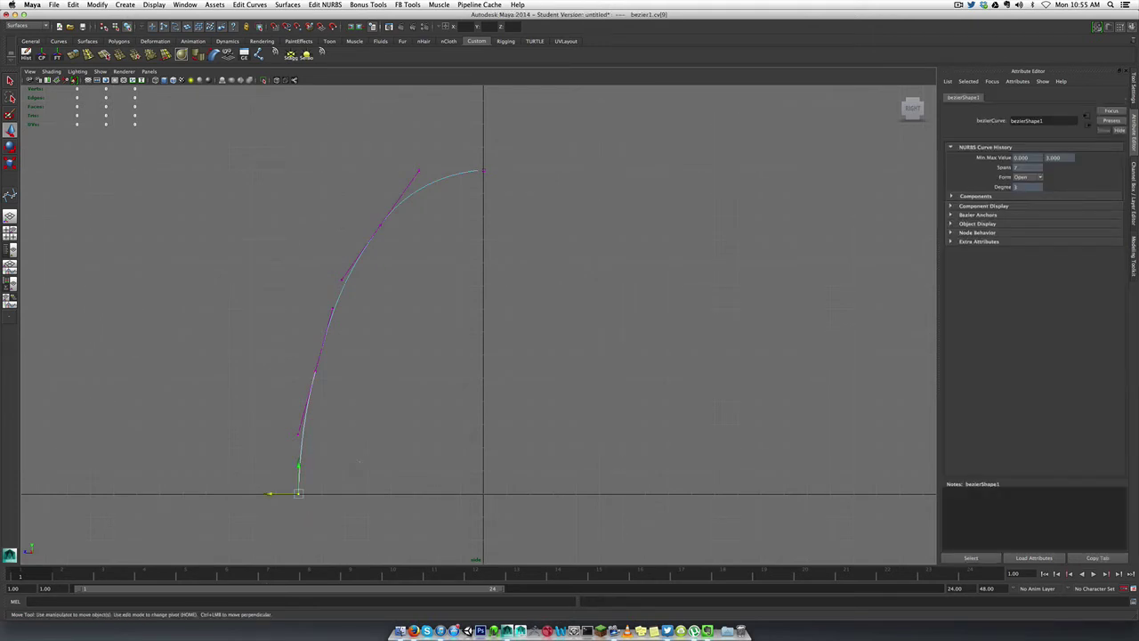
right_drag(359, 460, 343, 427)
click(275, 432)
right_click(302, 438)
click(308, 407)
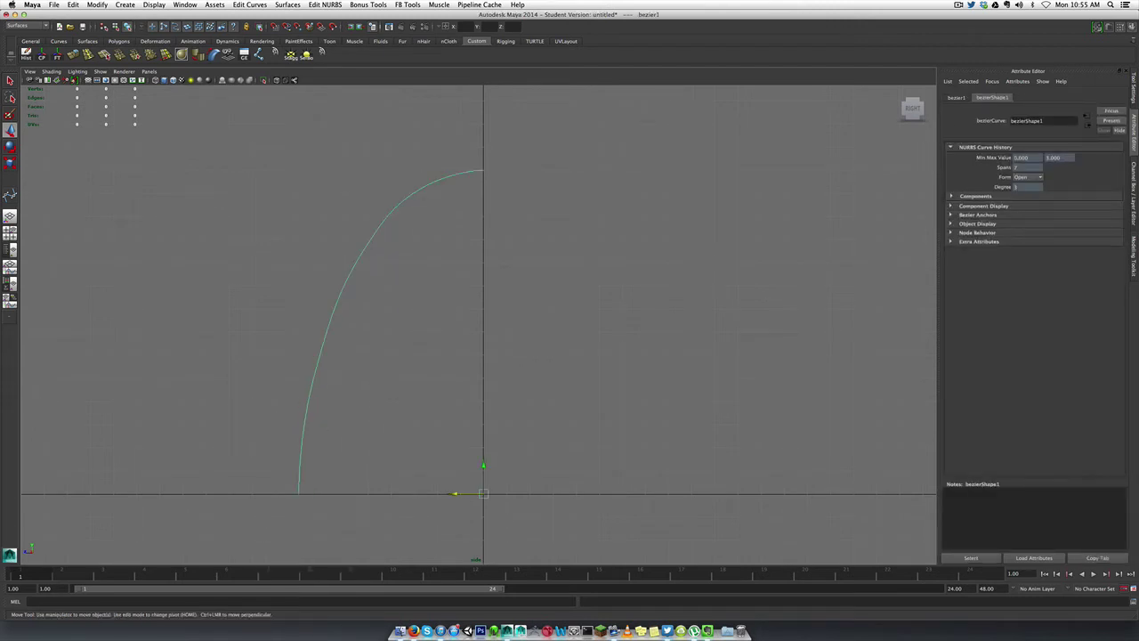
- Raise the curve's top end point slightly along the vertical axis and return to object mode
right_drag(456, 180, 419, 179)
drag(461, 149, 522, 187)
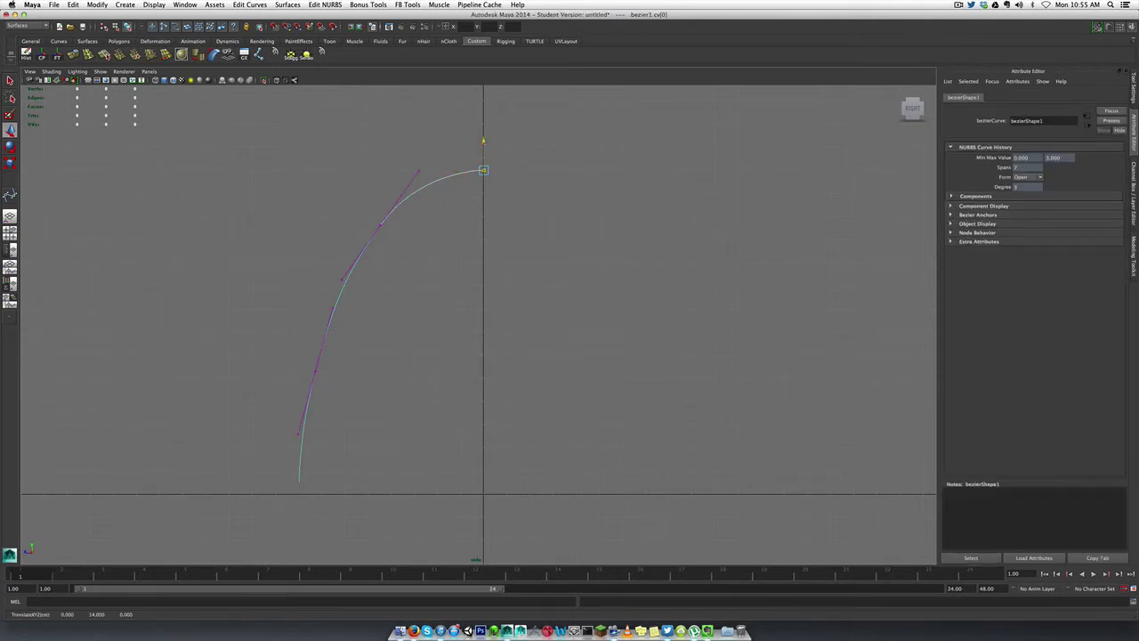
drag(483, 142, 483, 134)
click(471, 197)
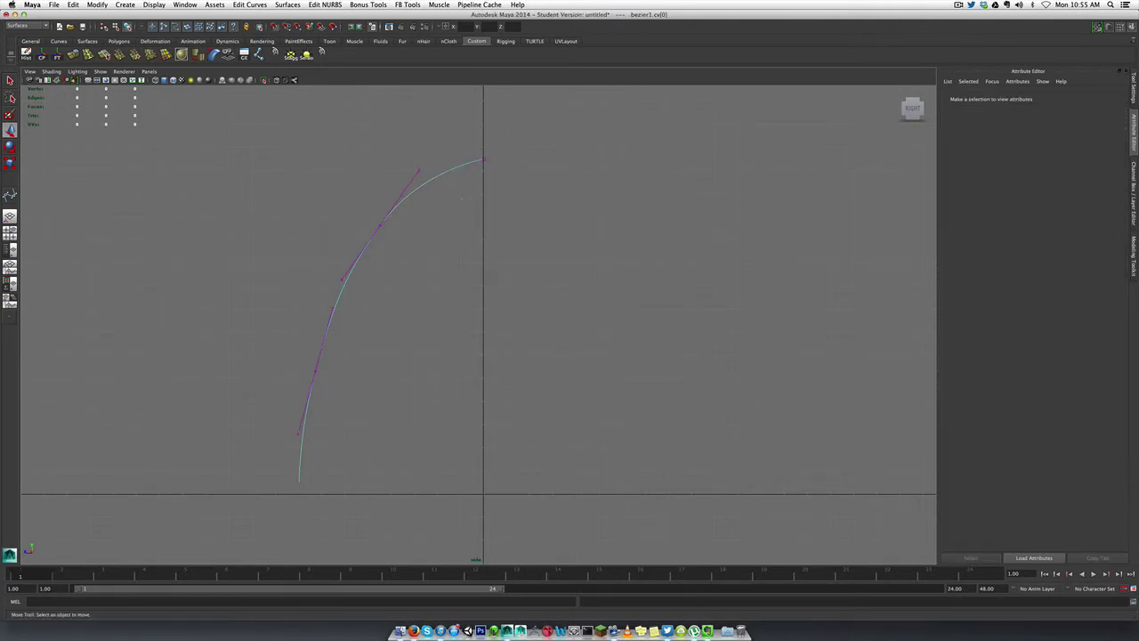
right_click(400, 204)
click(441, 192)
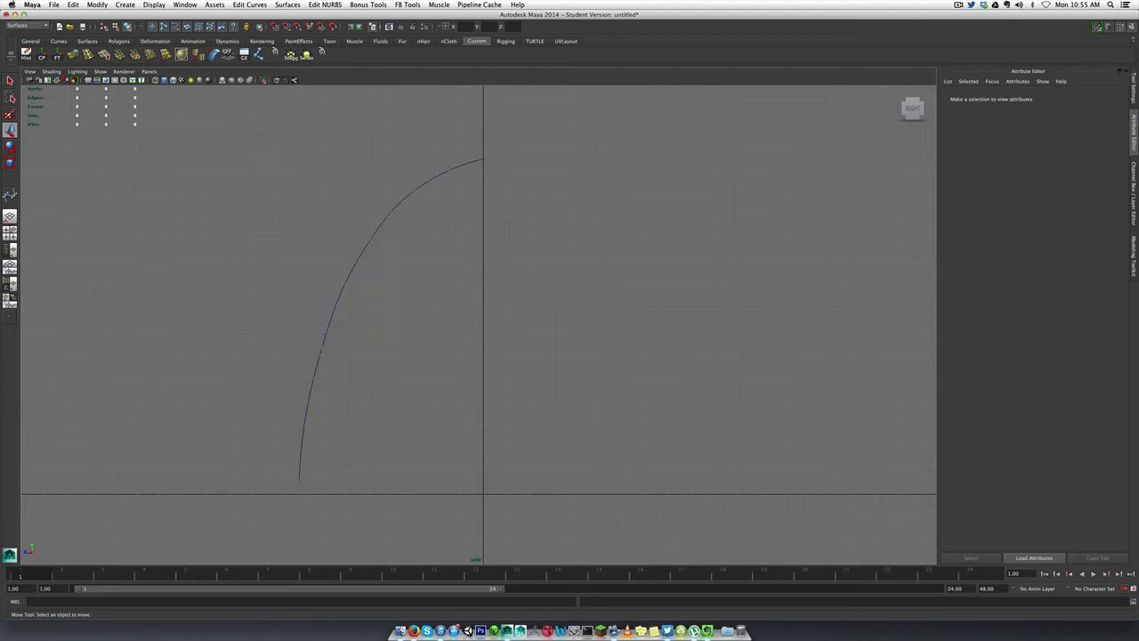
- Reset the Revolve options to defaults and revolve the profile curve around the Y axis into a NURBS surface
scroll(478, 324, down, 2)
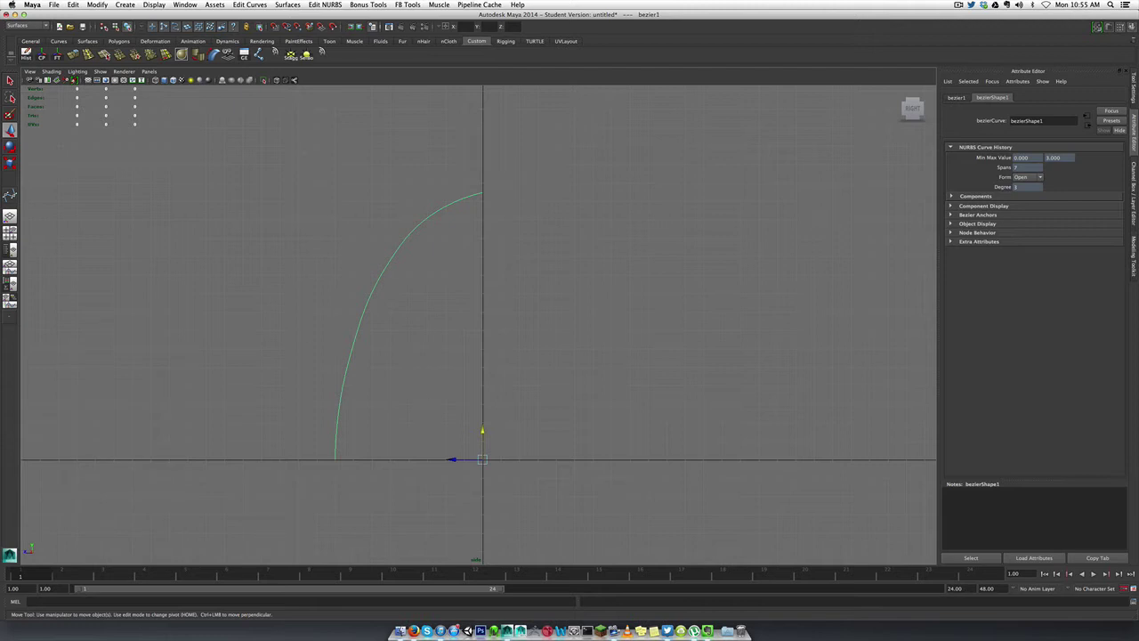
click(26, 25)
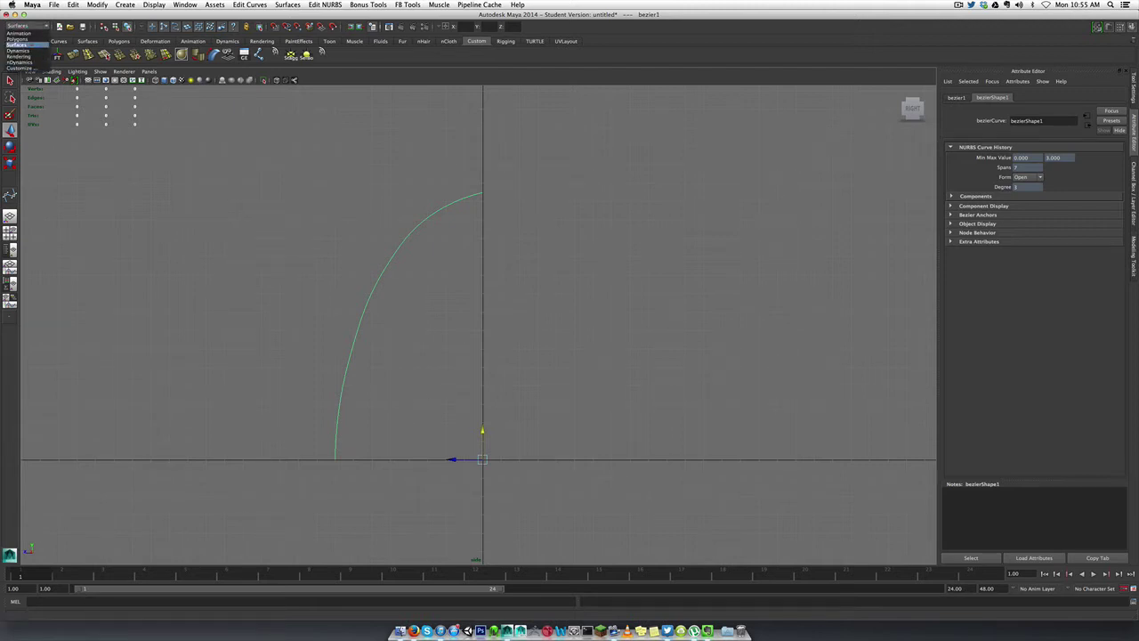
click(16, 44)
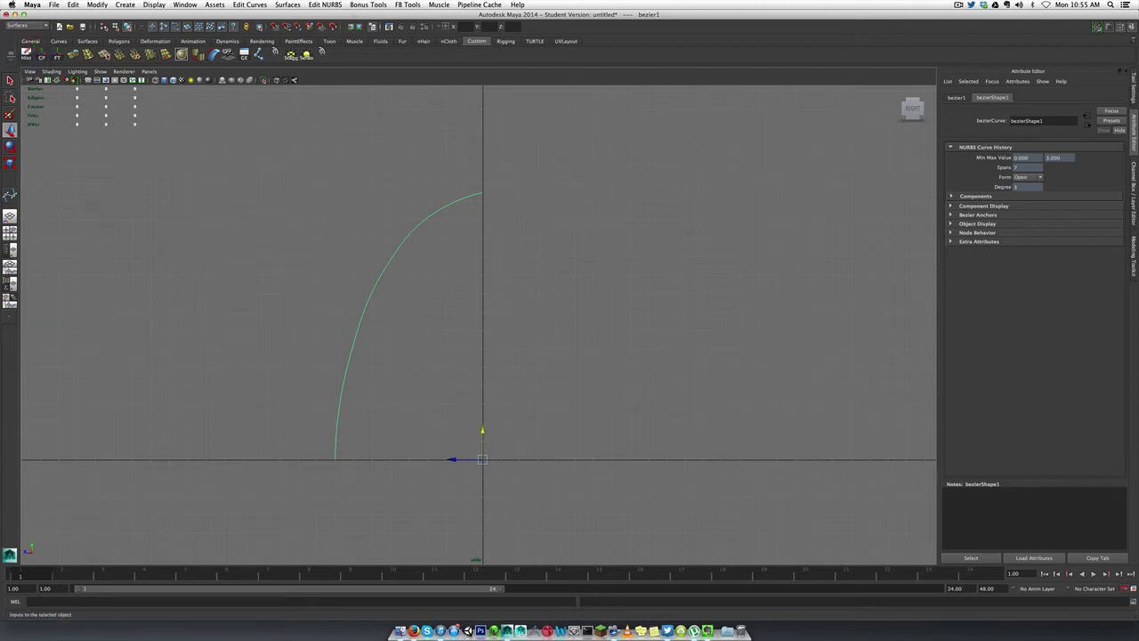
click(287, 4)
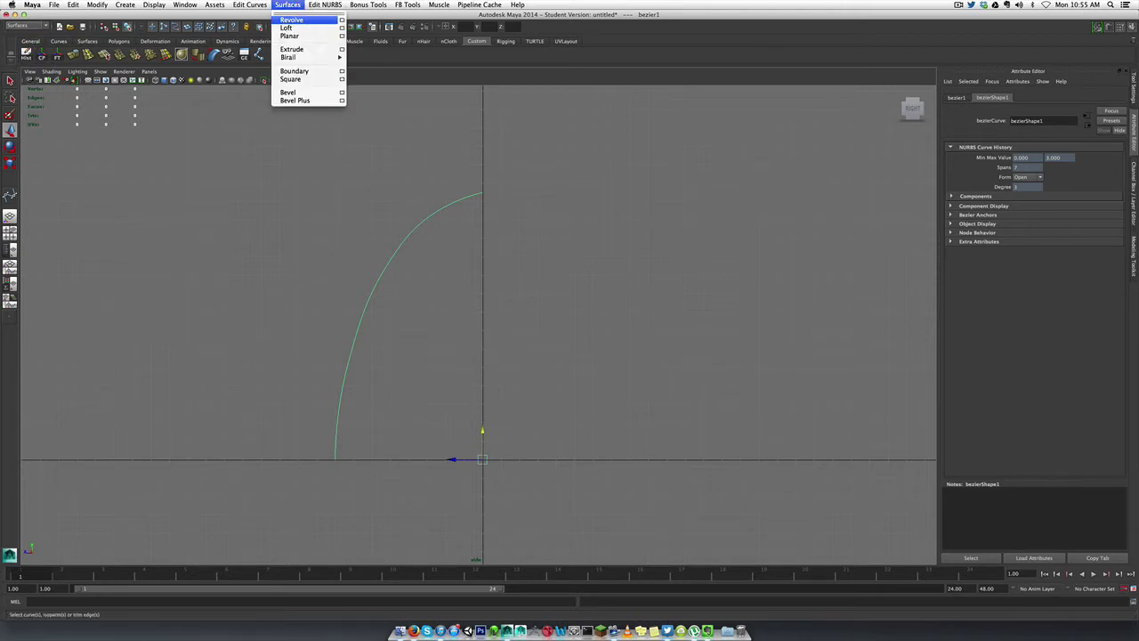
click(341, 20)
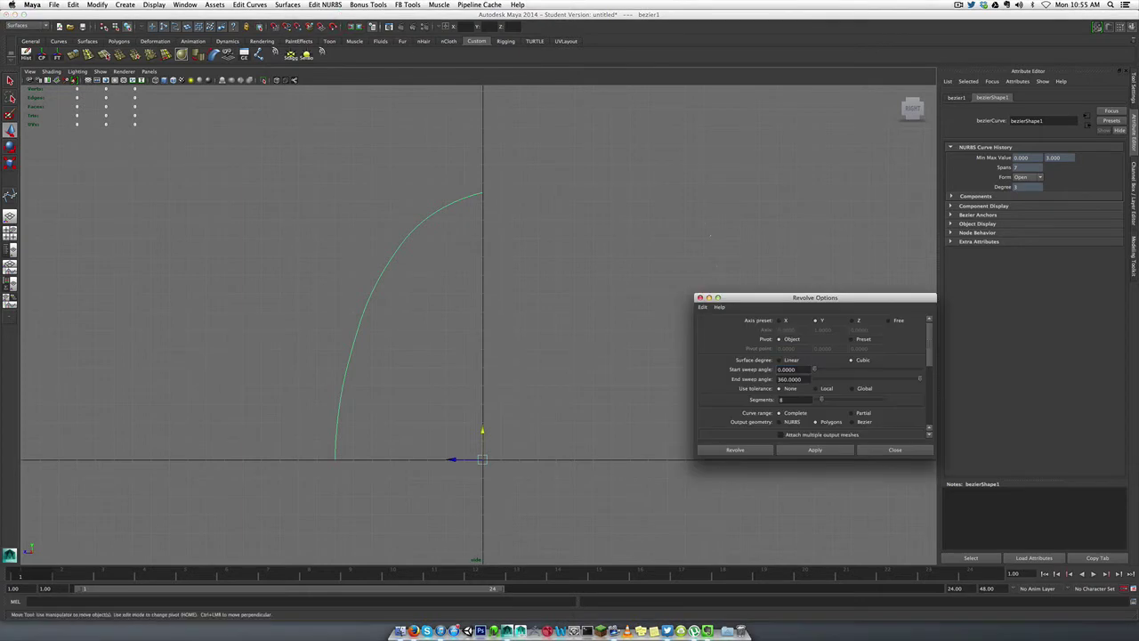
click(703, 306)
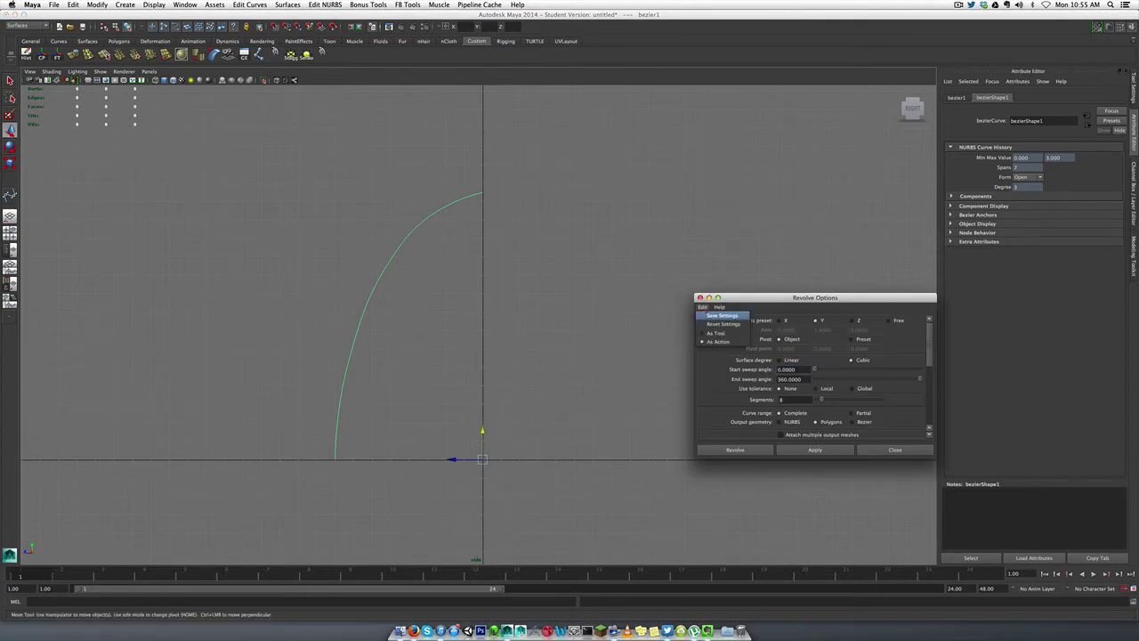
click(706, 323)
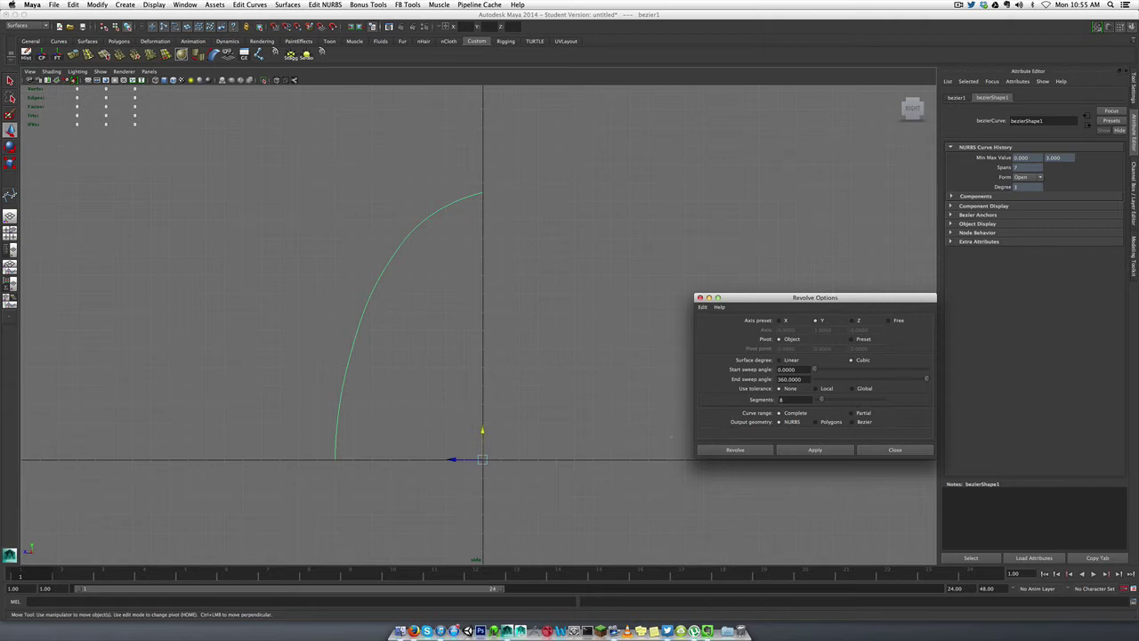
click(735, 449)
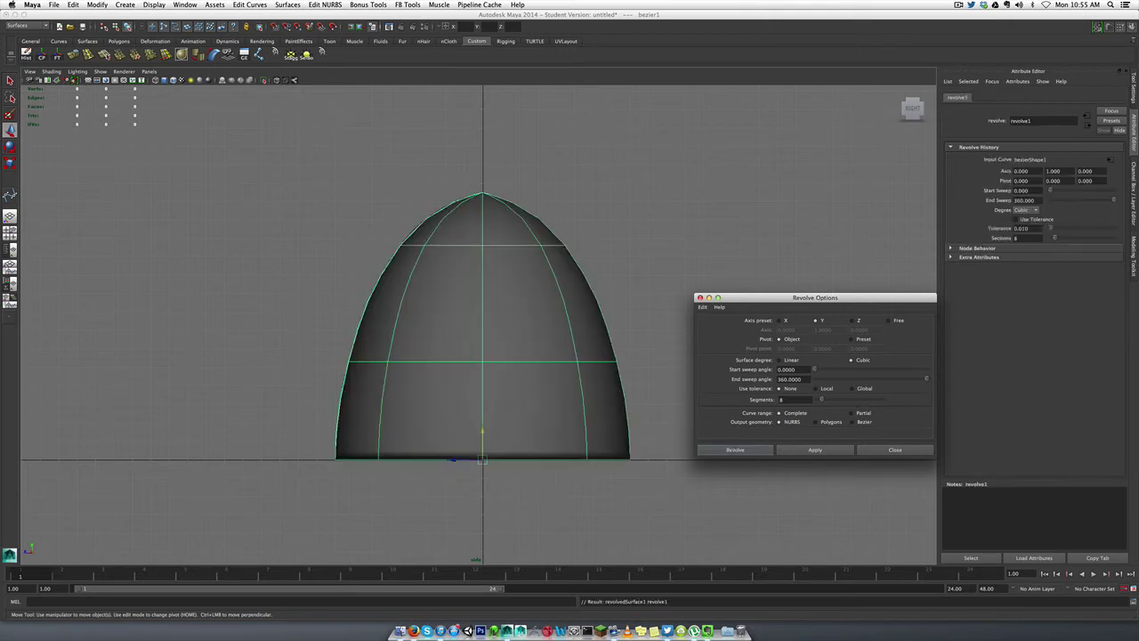
click(348, 254)
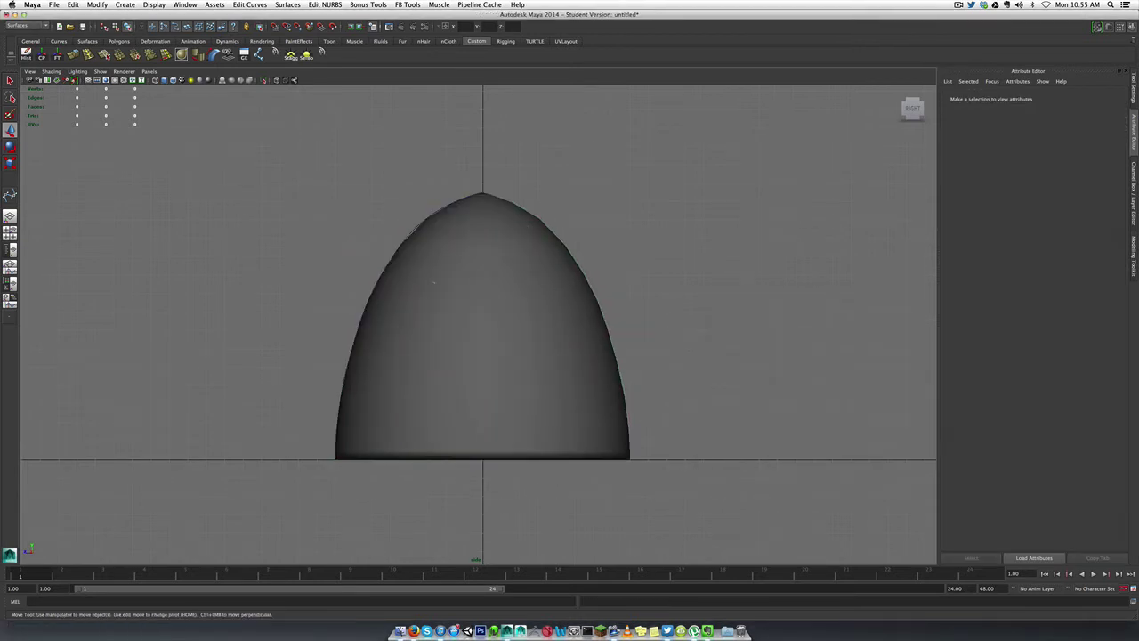
- Set the revolved dome to smooth display and switch to the perspective view
click(433, 282)
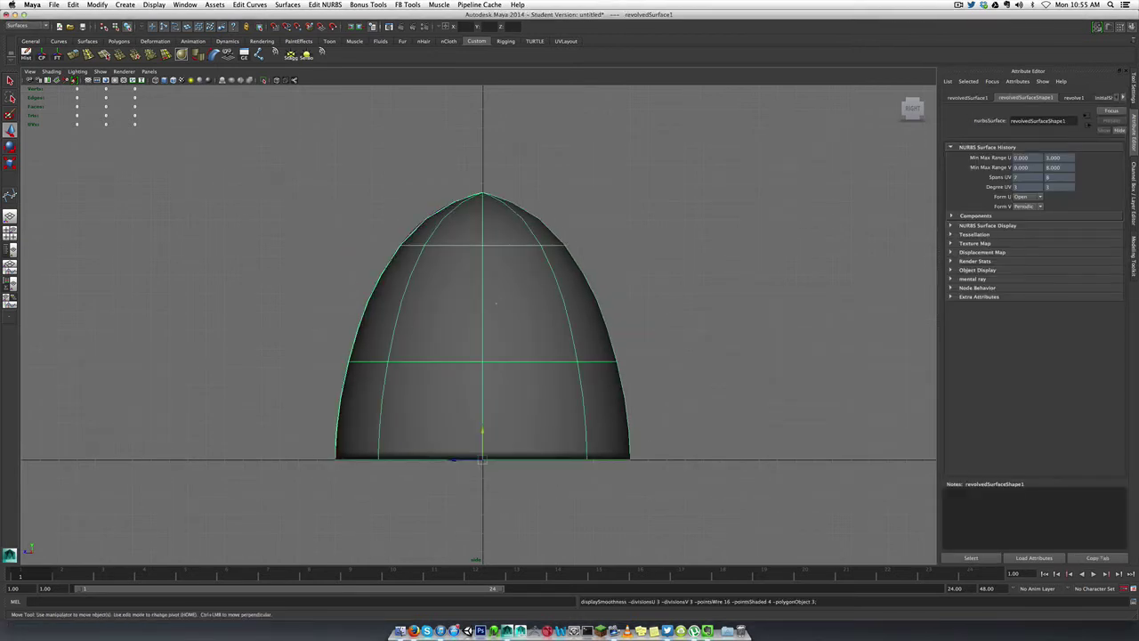
key(space)
drag(502, 300, 588, 263)
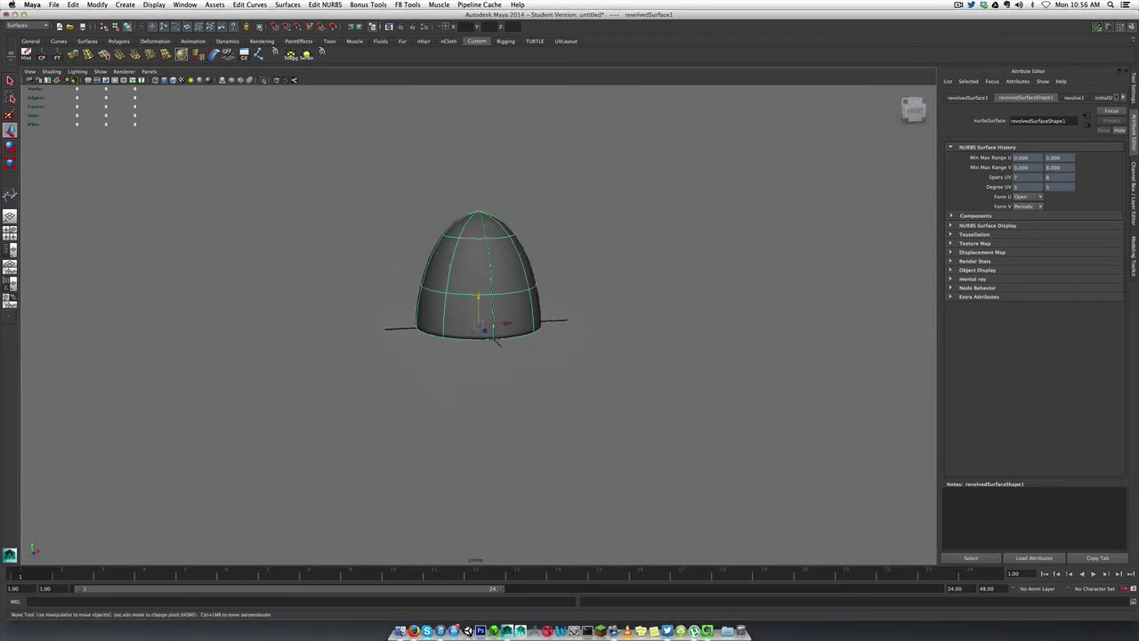
- Delete the revolved NURBS dome surface, keeping only the Bezier profile curve
click(326, 272)
scroll(311, 272, up, 5)
mouse_move(303, 273)
alt+mouse_down()
mouse_move(254, 312)
mouse_move(244, 359)
mouse_move(274, 265)
mouse_move(301, 285)
mouse_move(310, 266)
mouse_move(319, 273)
alt+mouse_up()
click(496, 323)
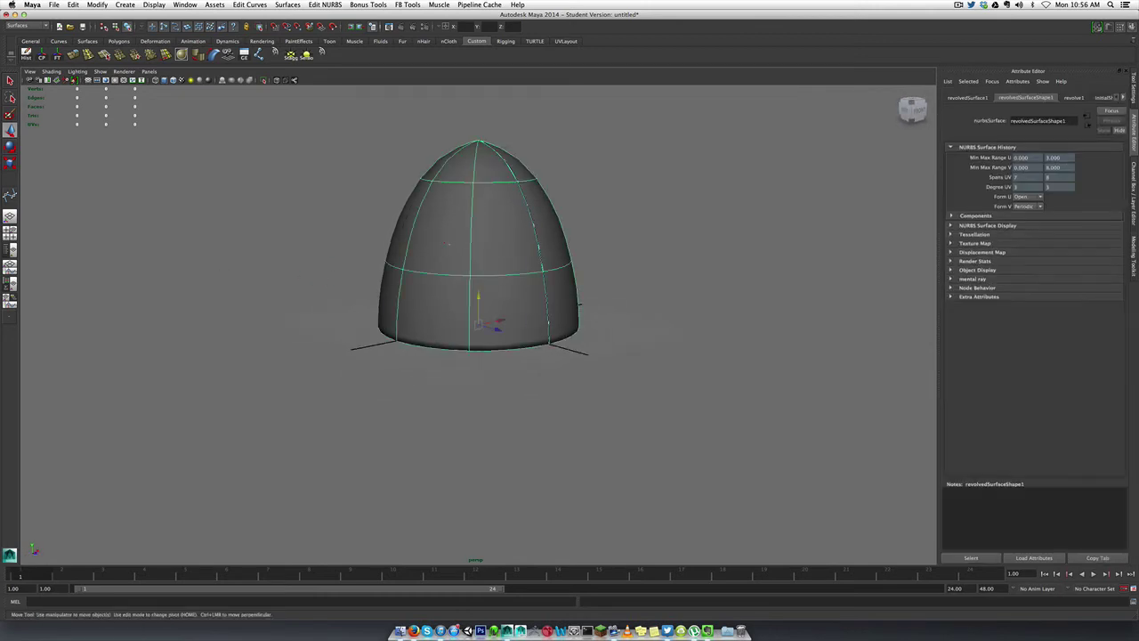
key(Delete)
alt+drag(496, 290, 371, 270)
alt+middle_drag(374, 267, 383, 326)
- Select the profile curve and set the Revolve options to output Polygons with the Quads type
click(382, 327)
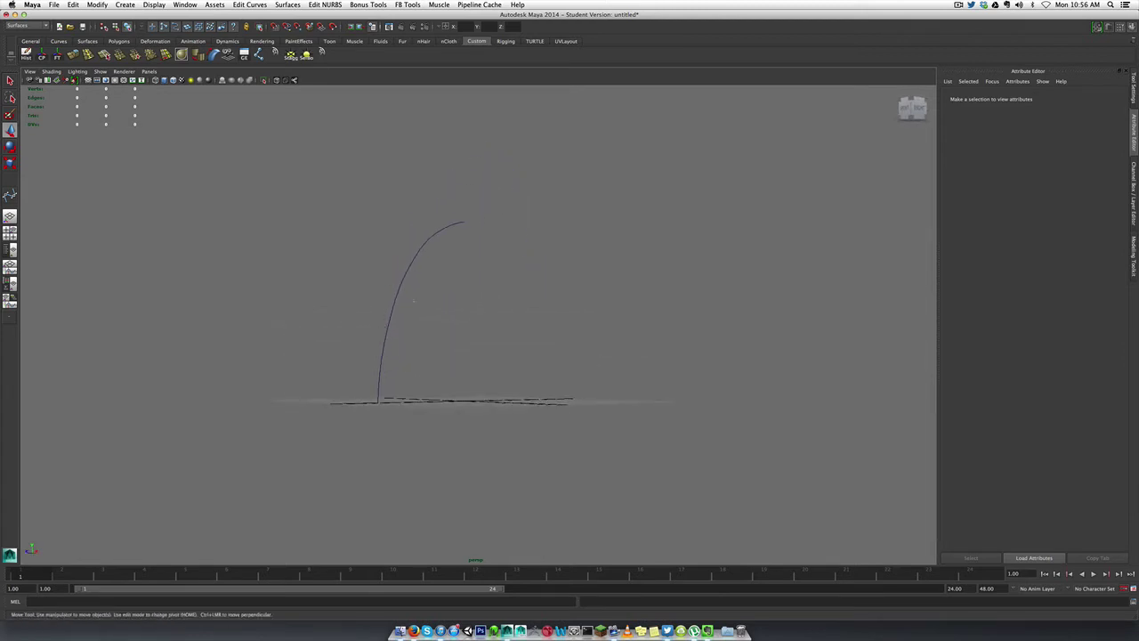
alt+drag(569, 278, 514, 300)
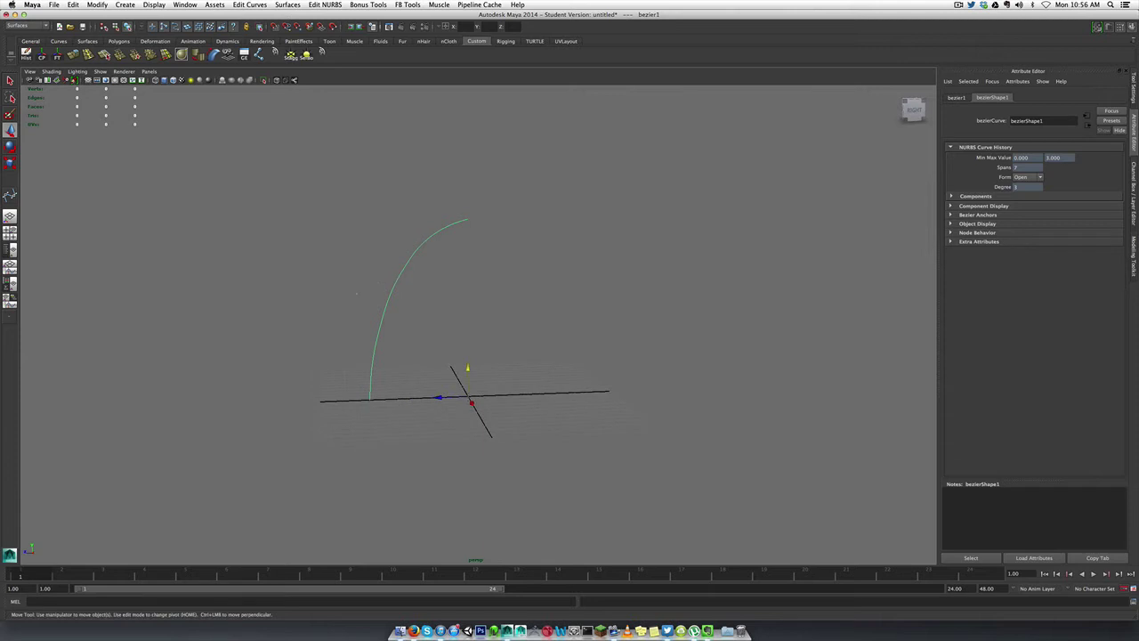
alt+drag(356, 293, 354, 294)
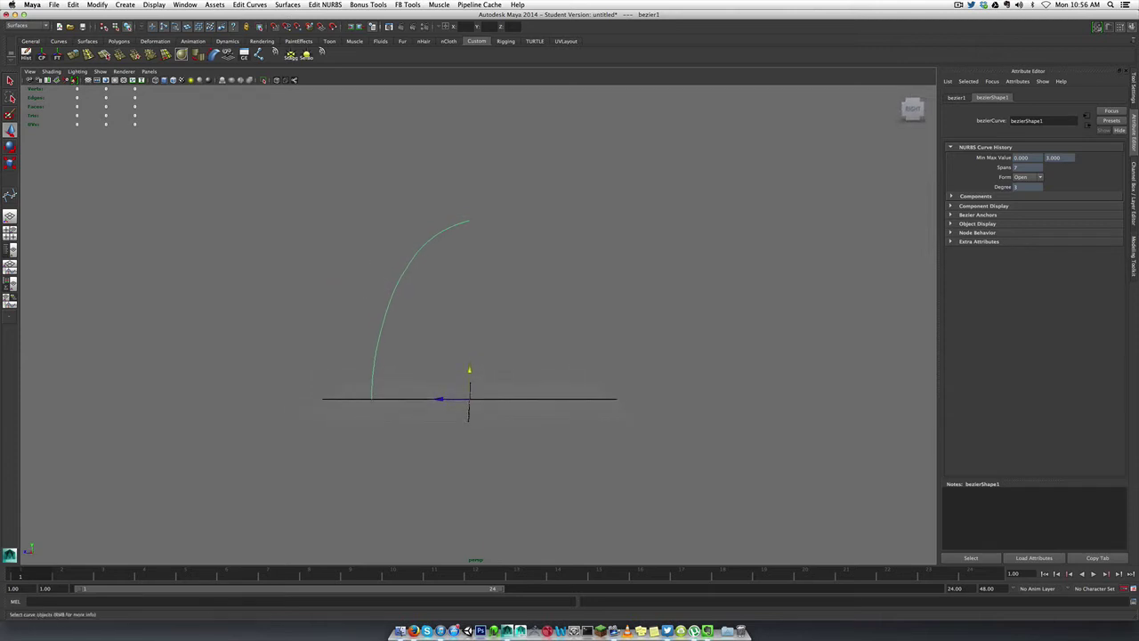
click(287, 5)
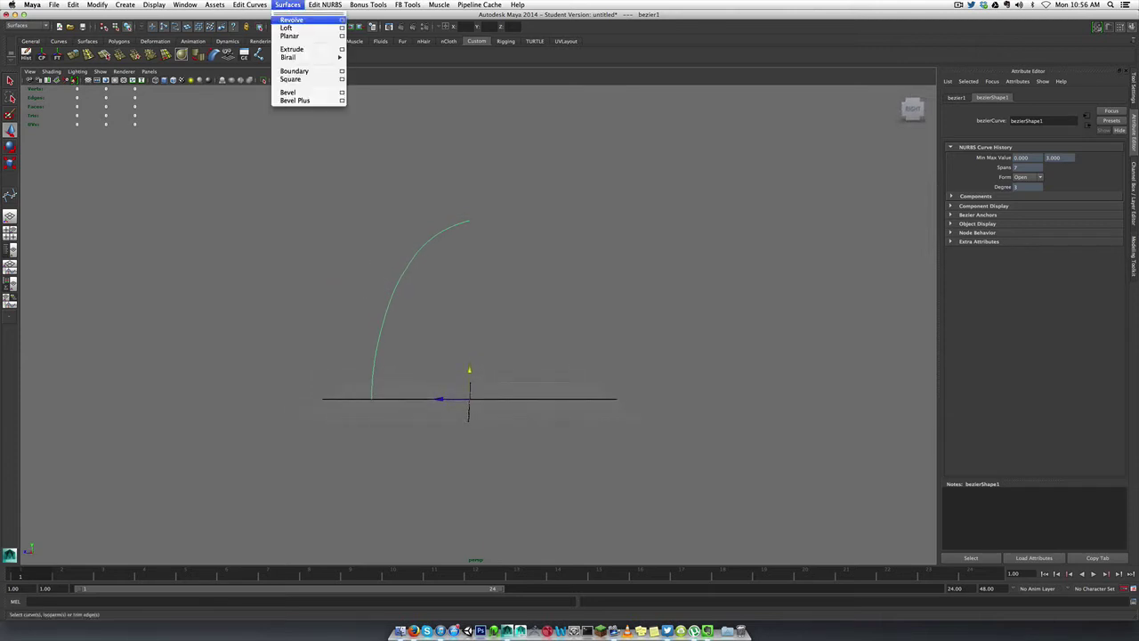
click(342, 20)
drag(781, 297, 721, 236)
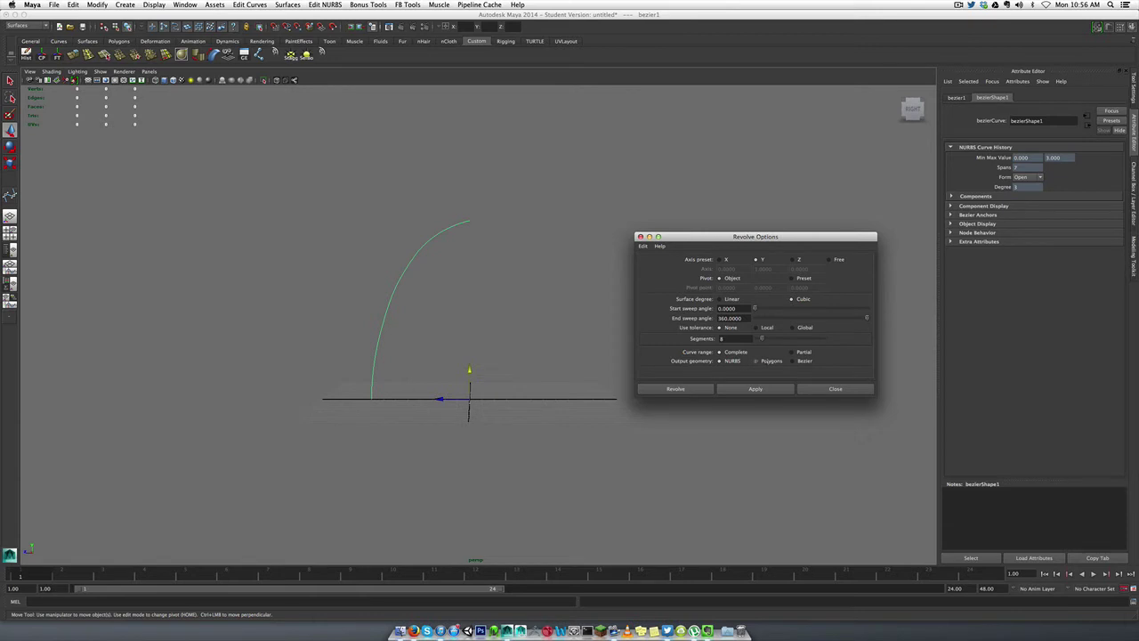
click(755, 360)
scroll(761, 351, down, 3)
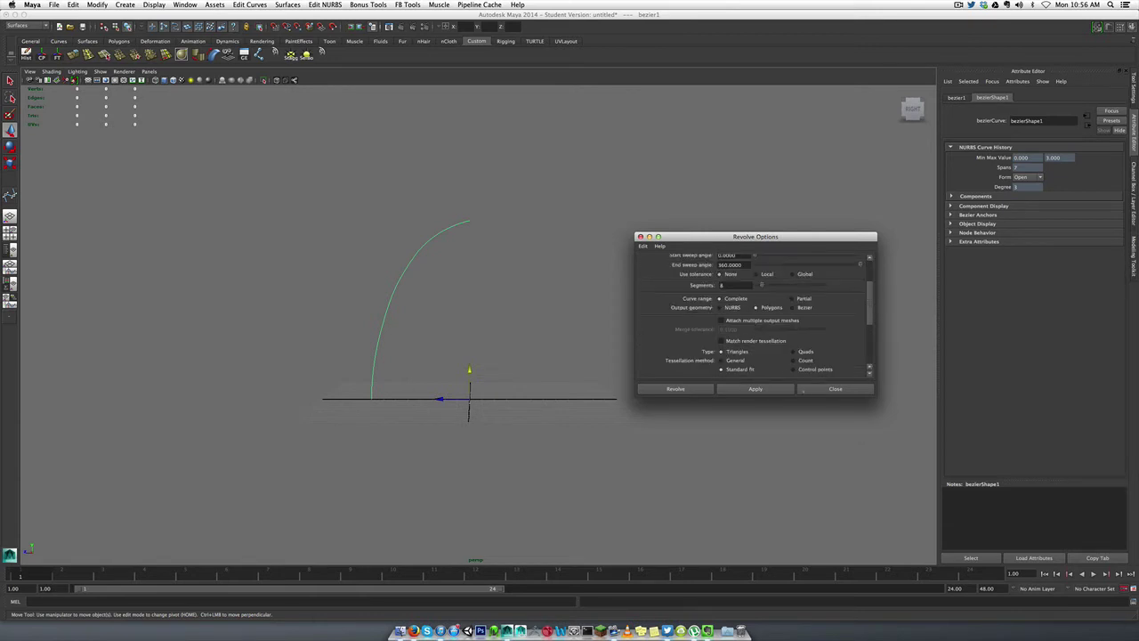
drag(781, 397, 781, 494)
scroll(764, 326, up, 2)
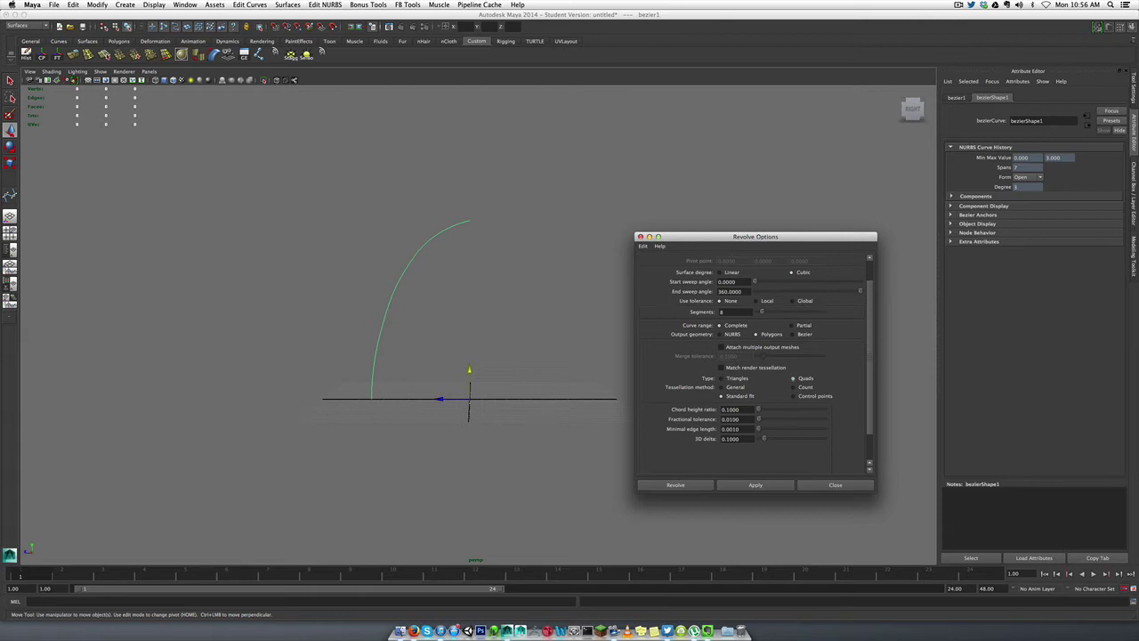
- Set the Revolve tessellation method to General, with both U type and V type as Per span # of iso params
click(793, 387)
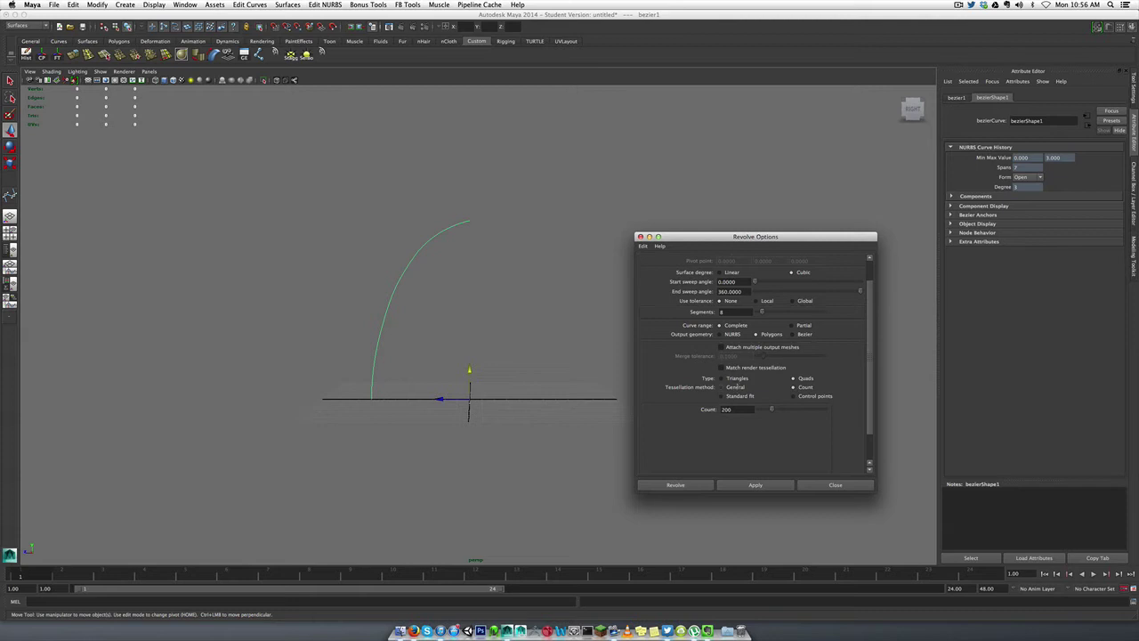
click(735, 387)
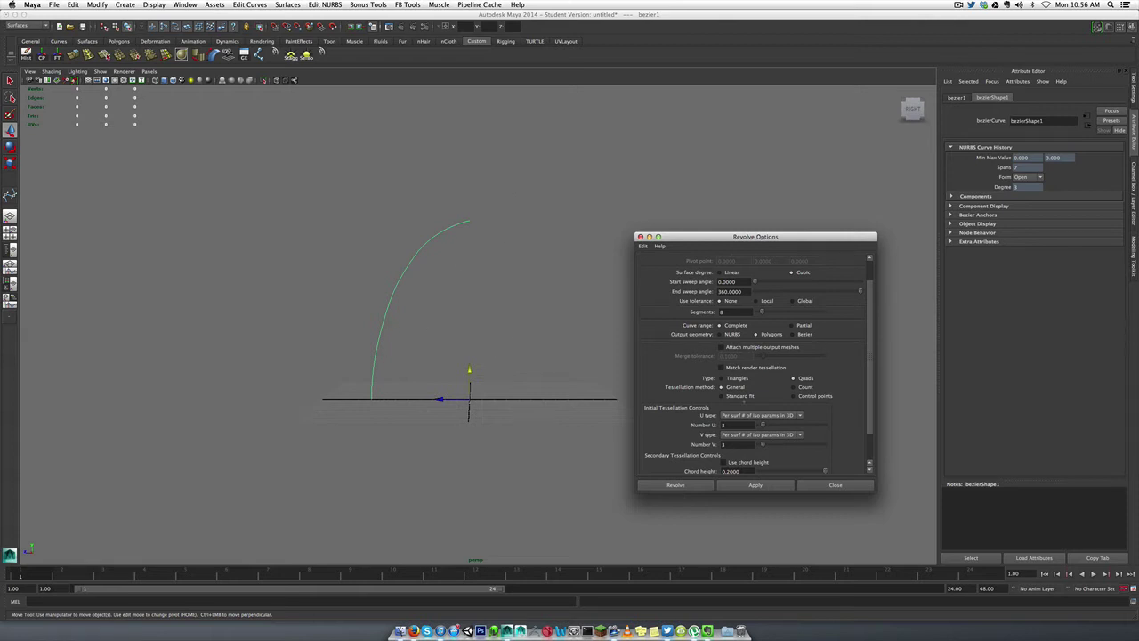
scroll(700, 399, down, 2)
click(761, 380)
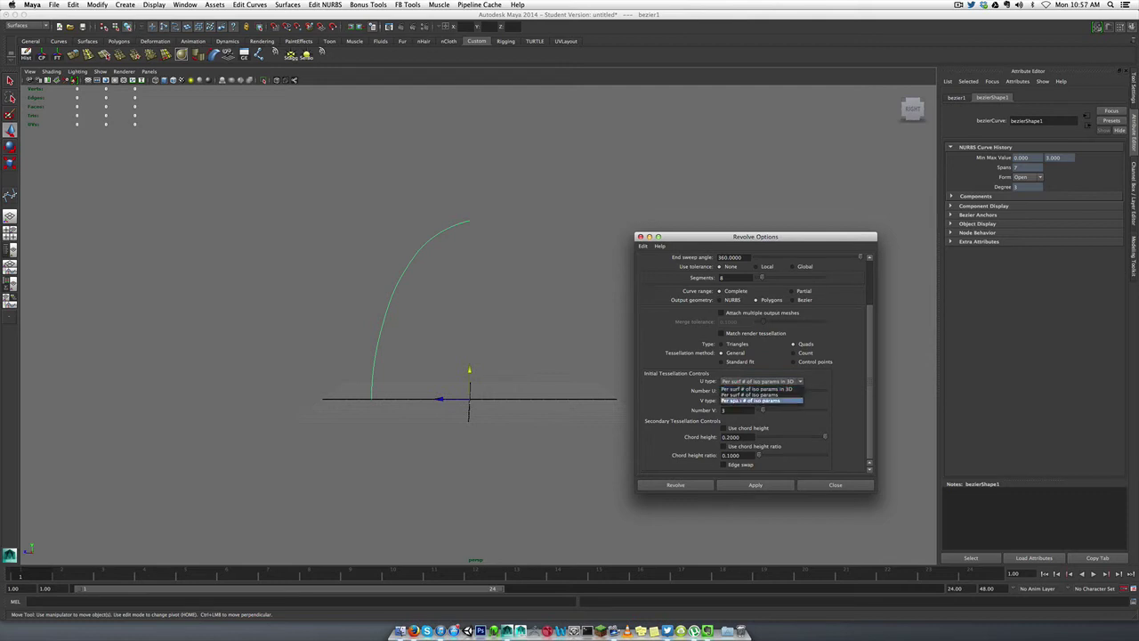
click(748, 401)
click(762, 401)
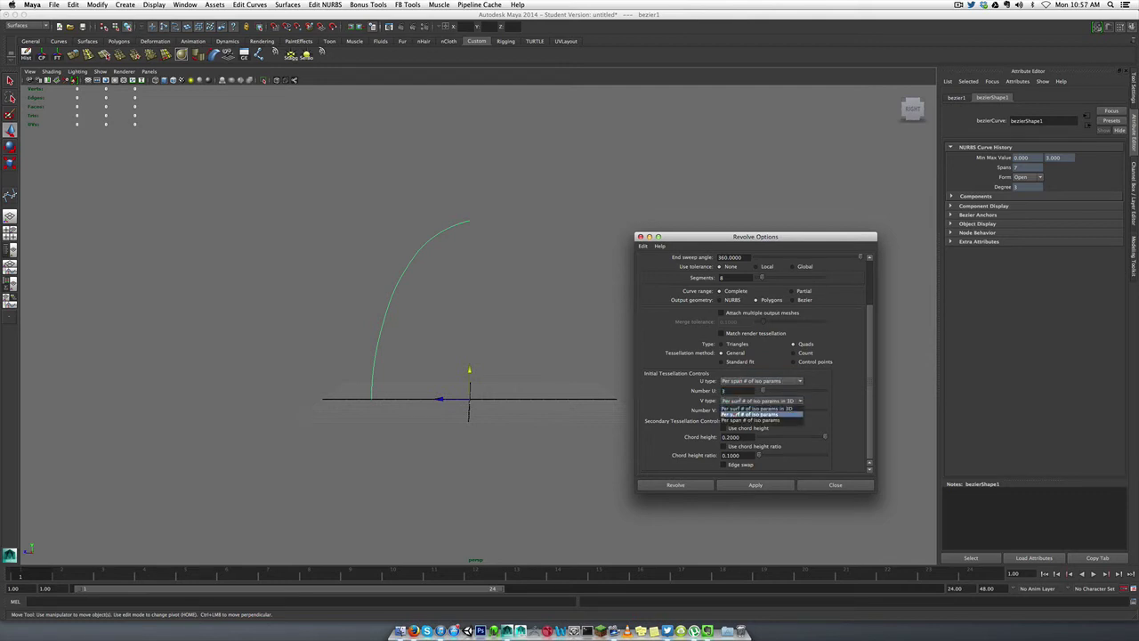
click(737, 421)
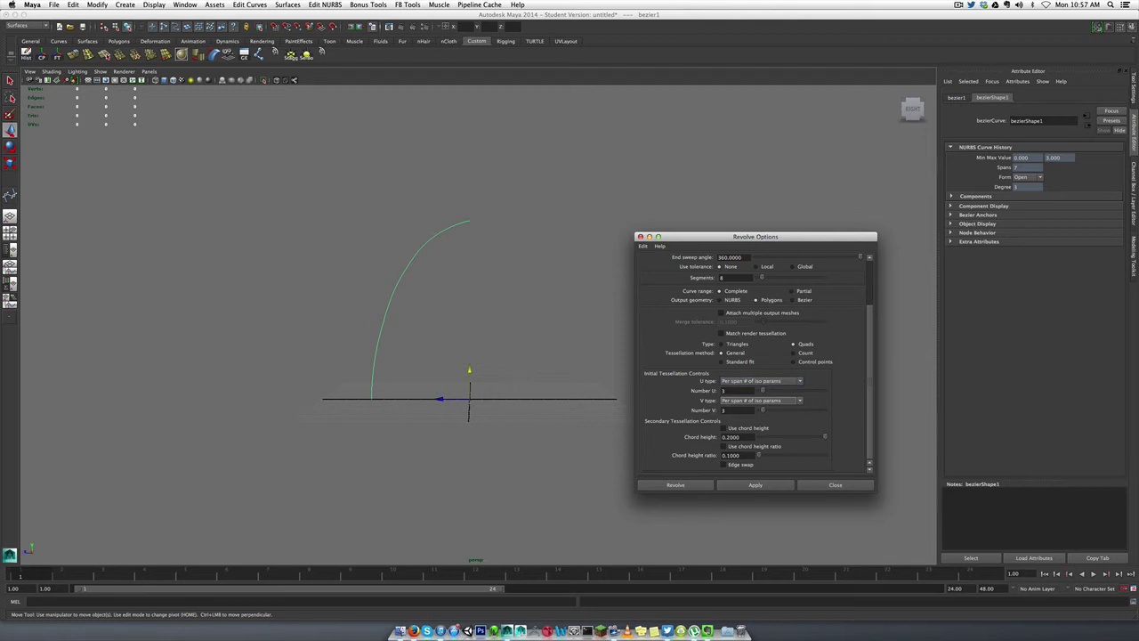
click(735, 401)
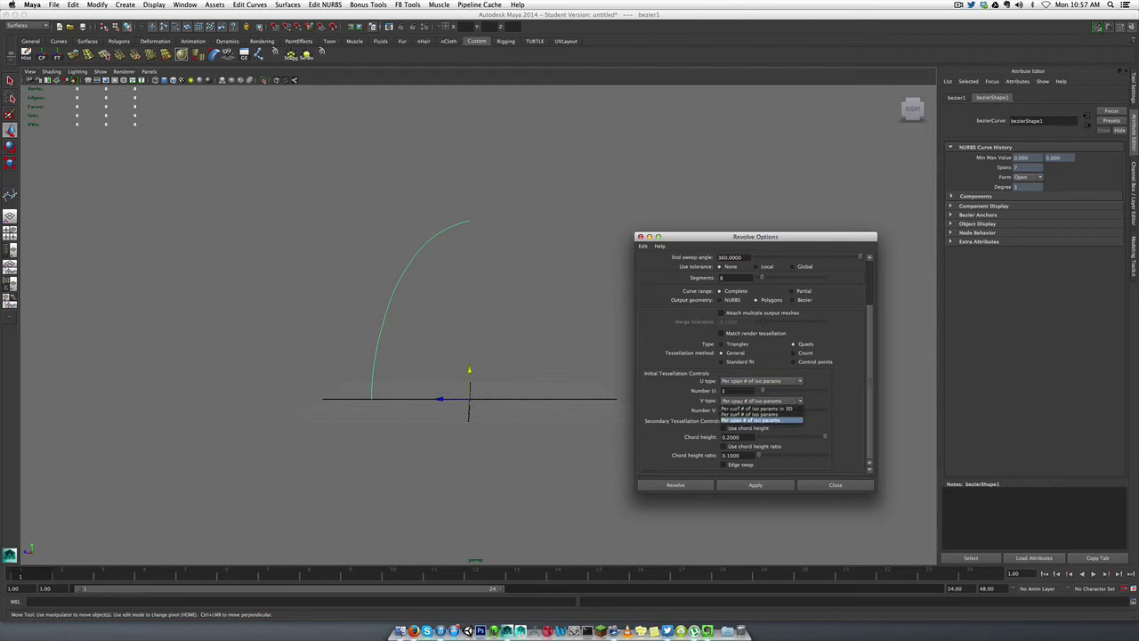
click(738, 420)
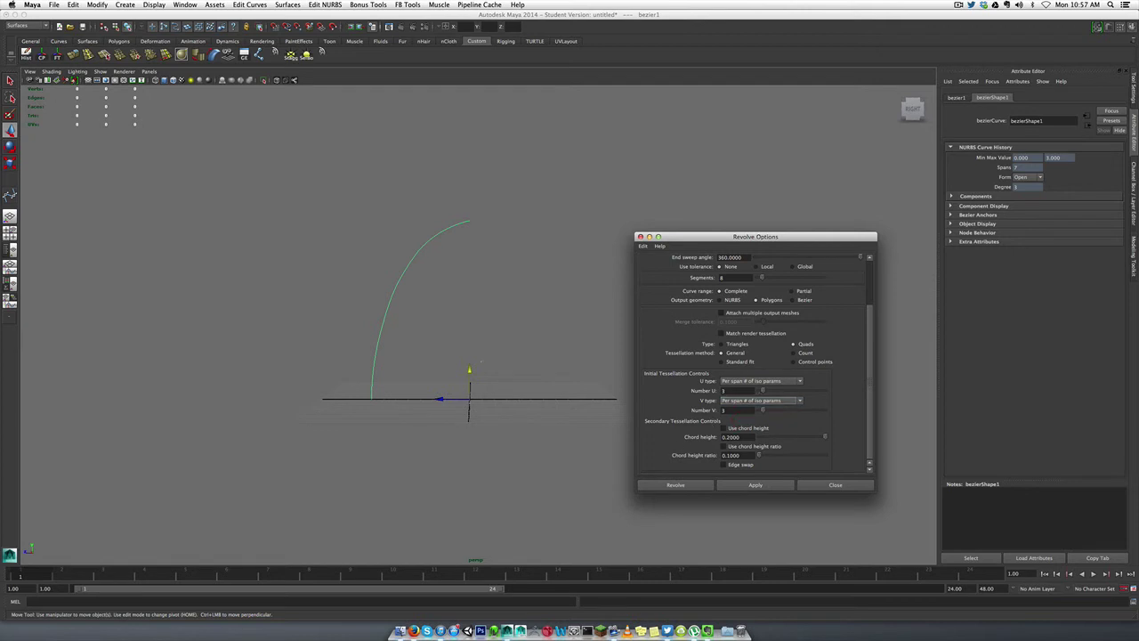
- Revolve the profile curve into a polygon dome with Number U and Number V at 3 and inspect the mesh
scroll(478, 321, up, 2)
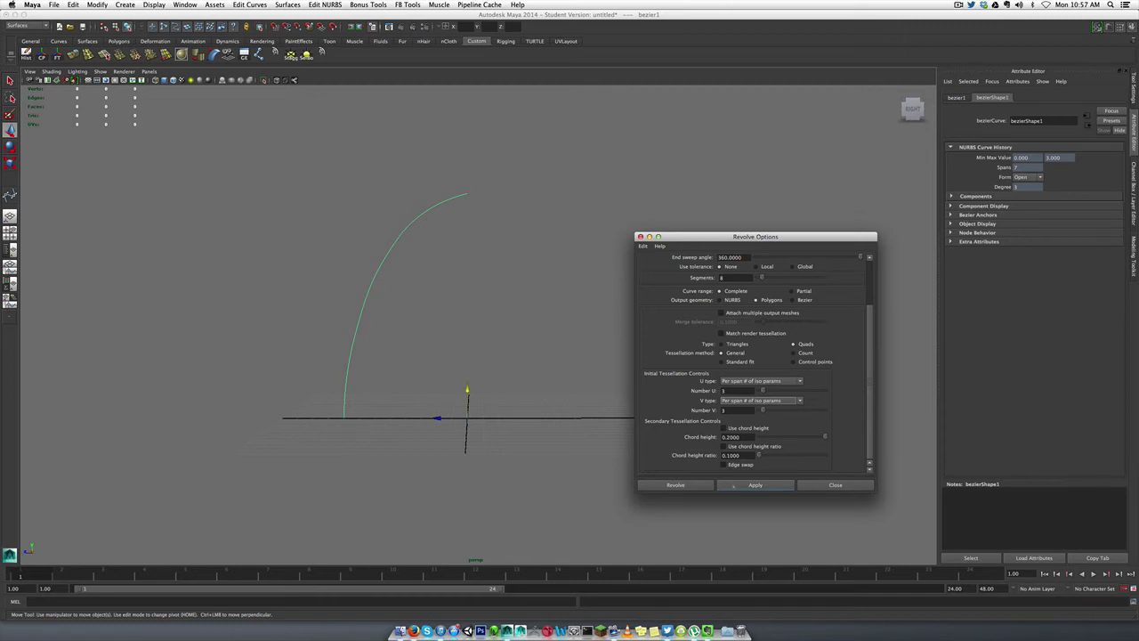
click(753, 485)
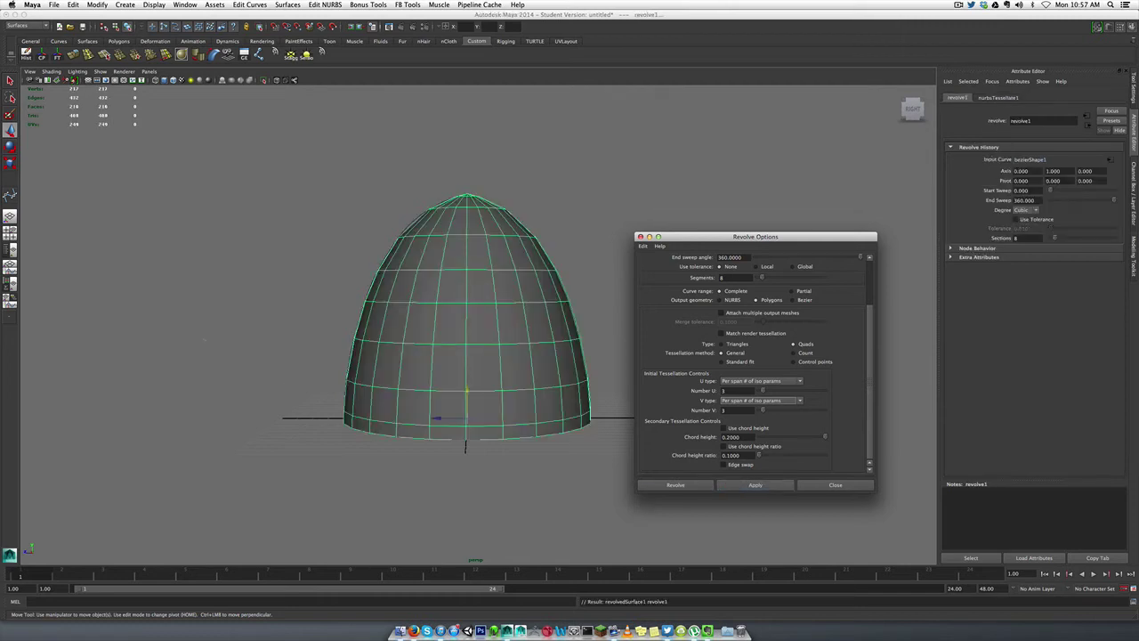
mouse_move(211, 260)
alt+mouse_down()
mouse_move(250, 272)
mouse_move(225, 257)
alt+mouse_up()
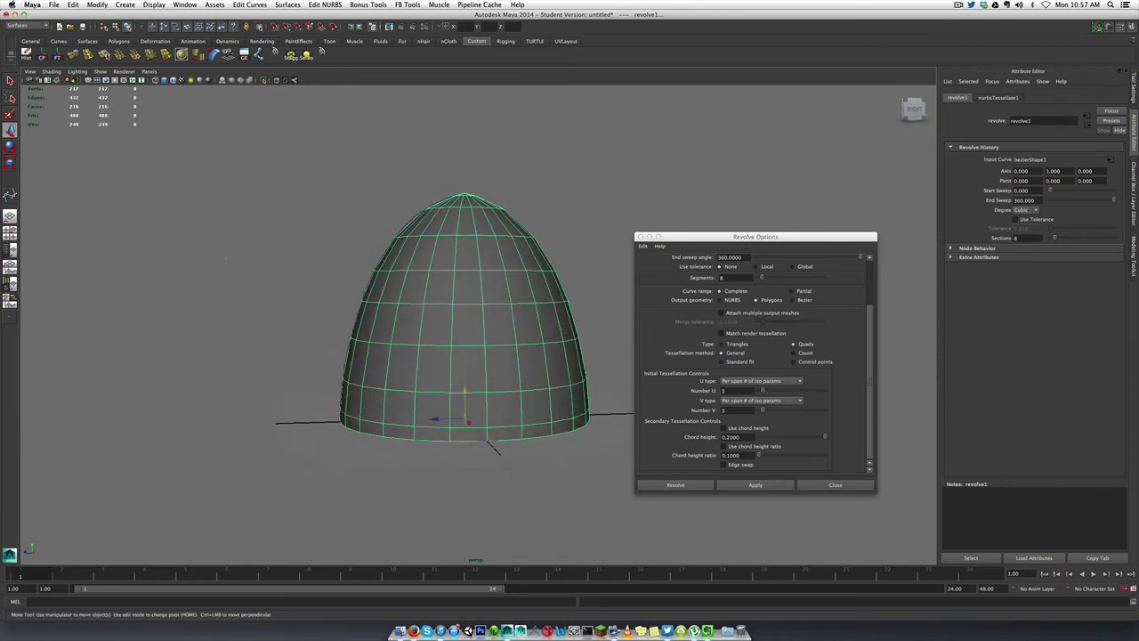
click(383, 282)
click(294, 269)
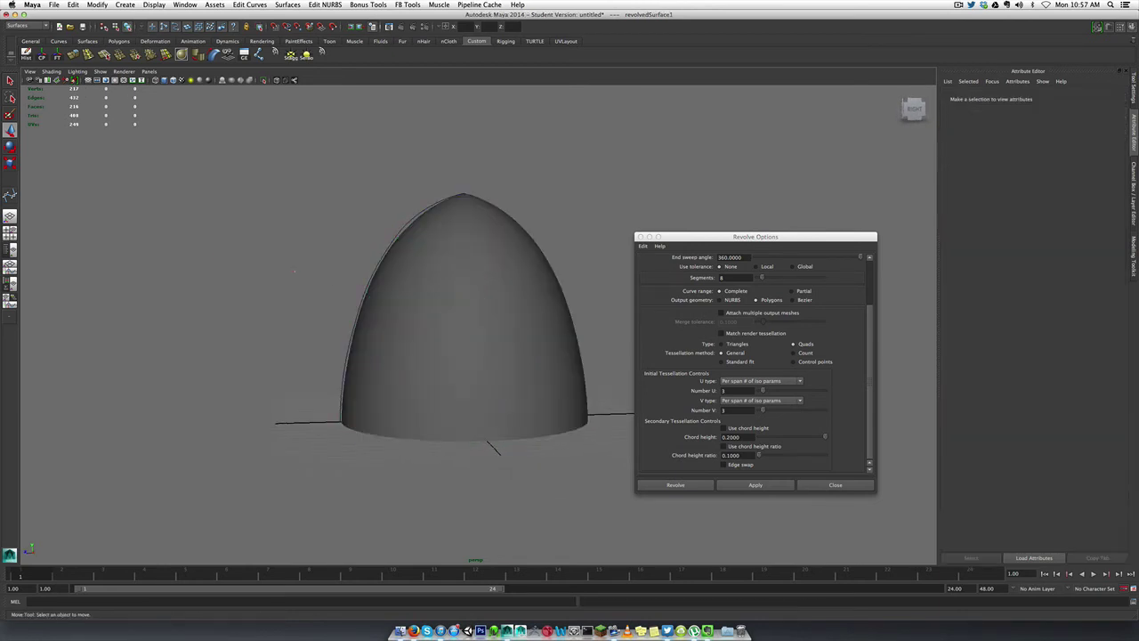
mouse_move(258, 286)
alt+mouse_down()
mouse_move(197, 294)
mouse_move(253, 291)
alt+mouse_up()
click(491, 294)
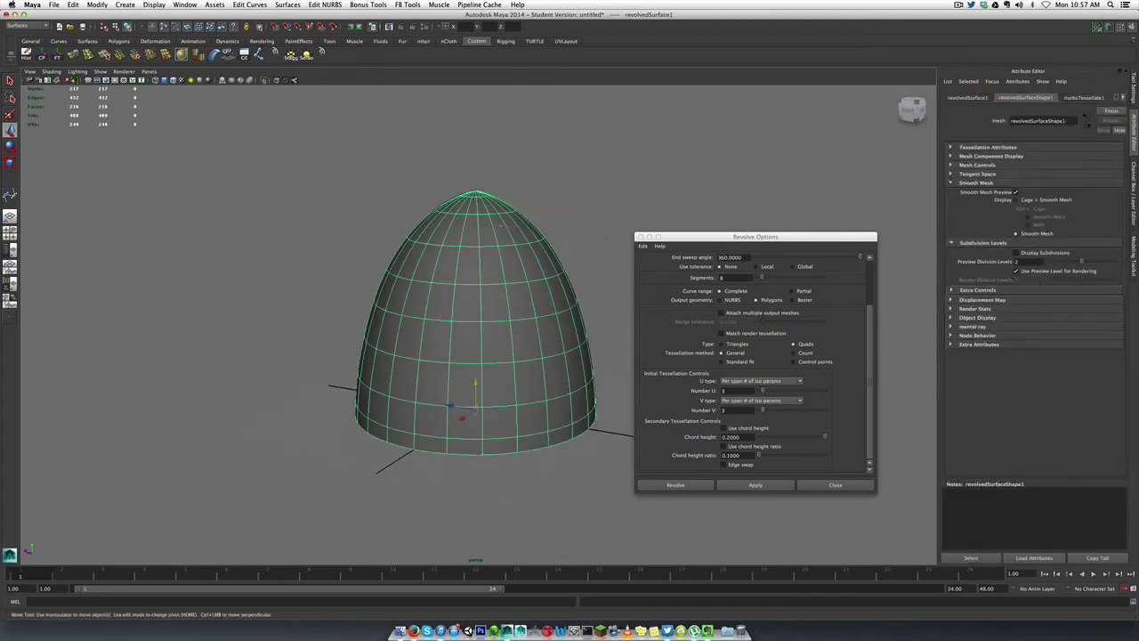
- Turn off the polygon dome's smooth mesh preview and delete the mesh
key(1)
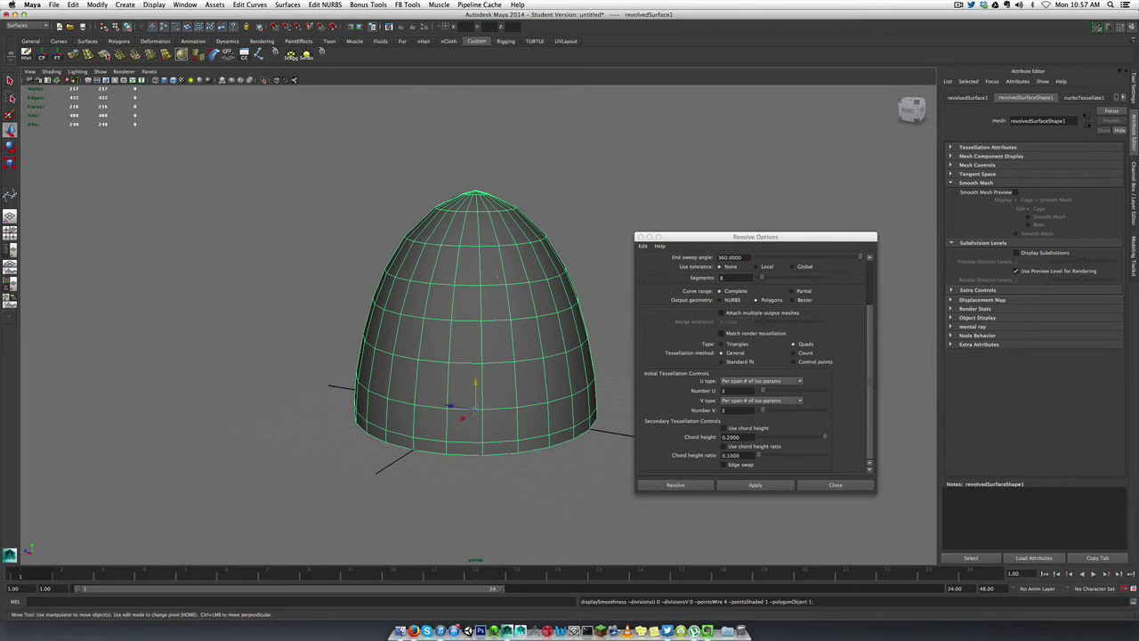
click(592, 316)
click(514, 294)
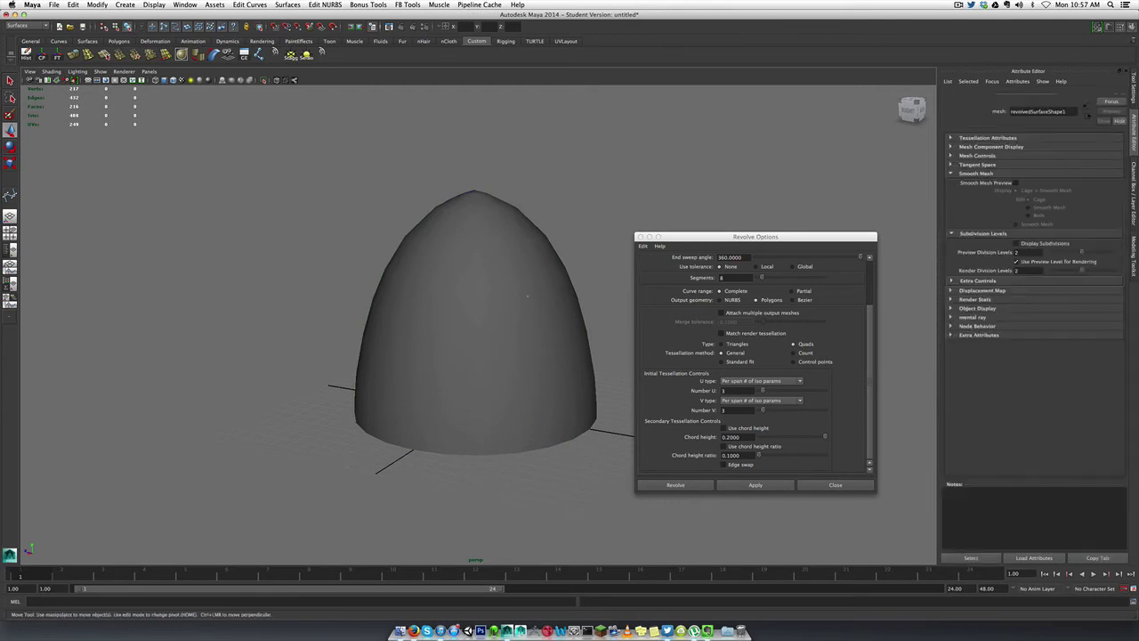
key(Delete)
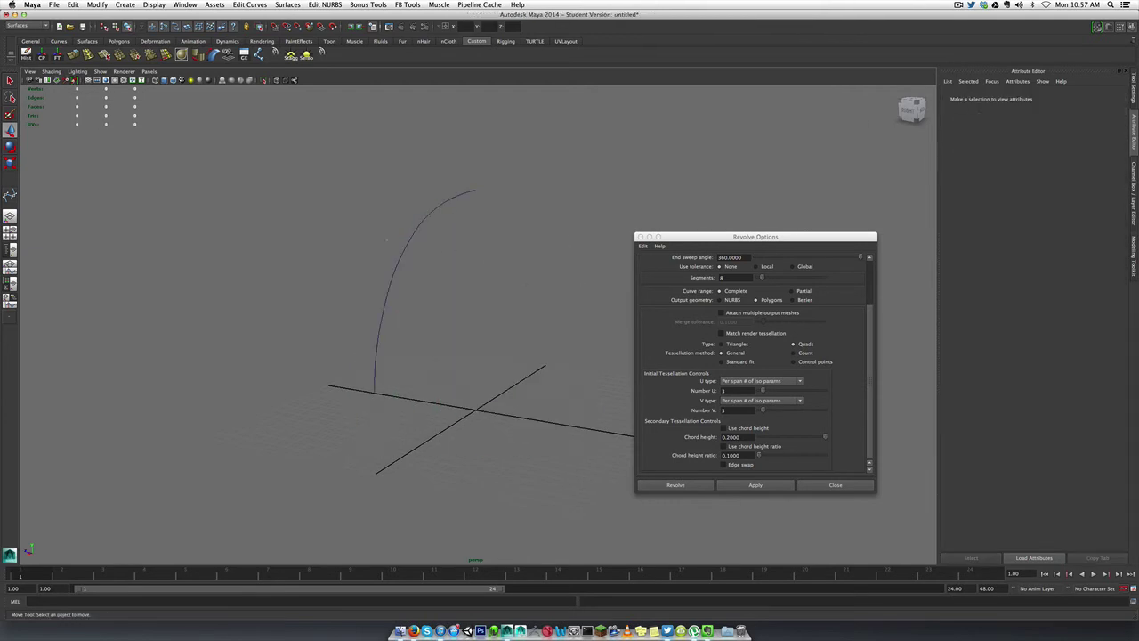
- Select the profile curve, set Number U to 2 and revolve it into a polygon dome
drag(386, 239, 453, 284)
double_click(734, 390)
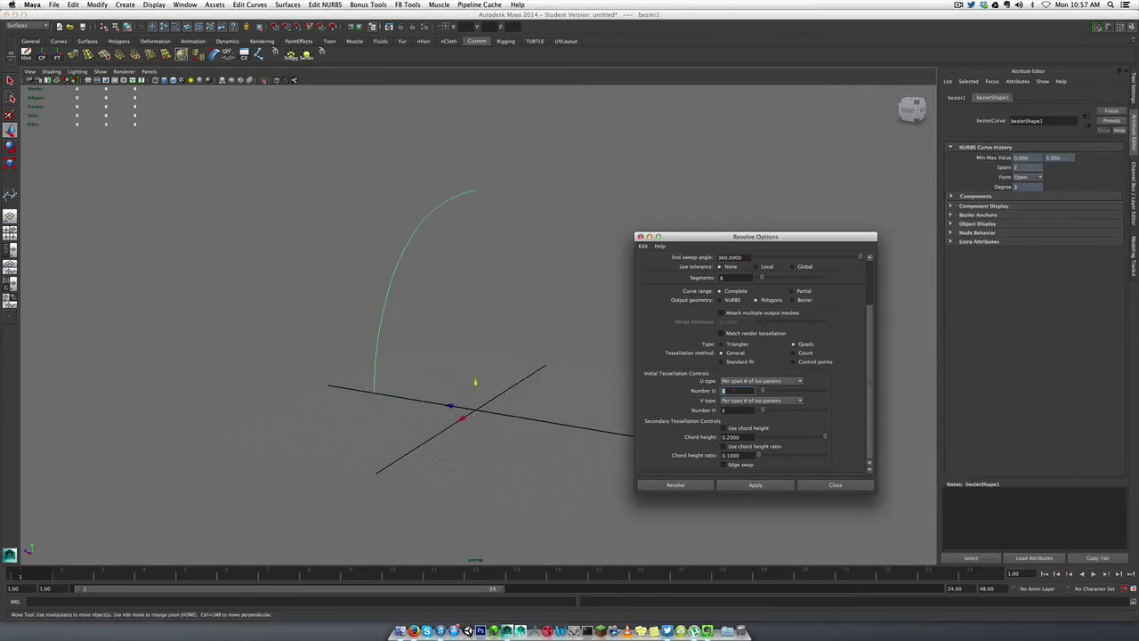
text(2)
key(Tab)
click(755, 484)
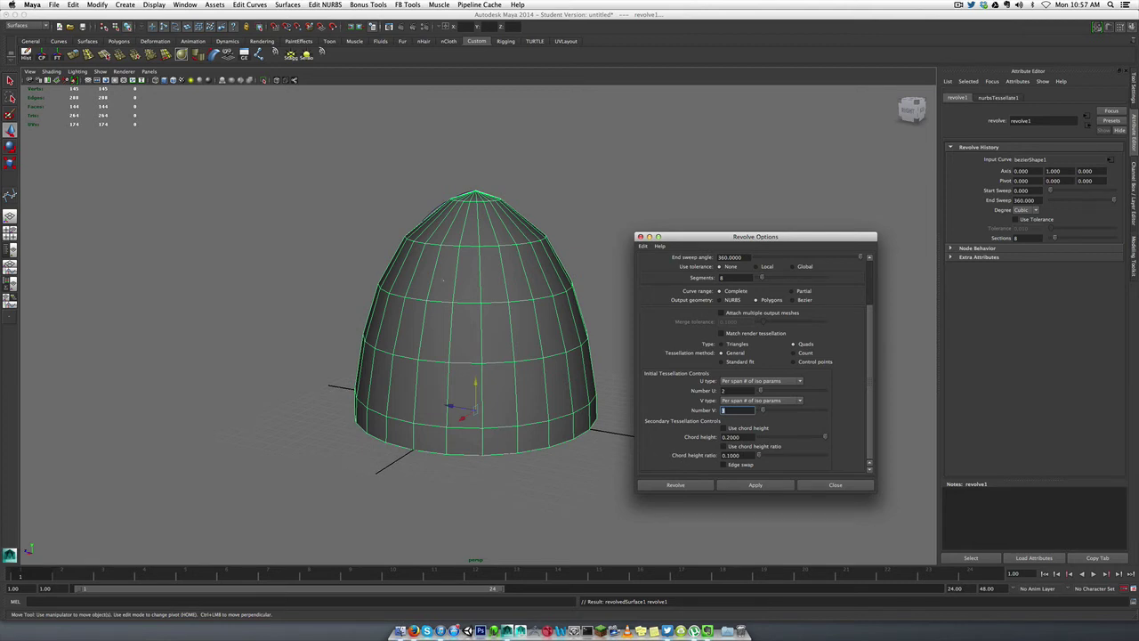
- Check the smoothed dome from another side and undo the last revolve
click(564, 223)
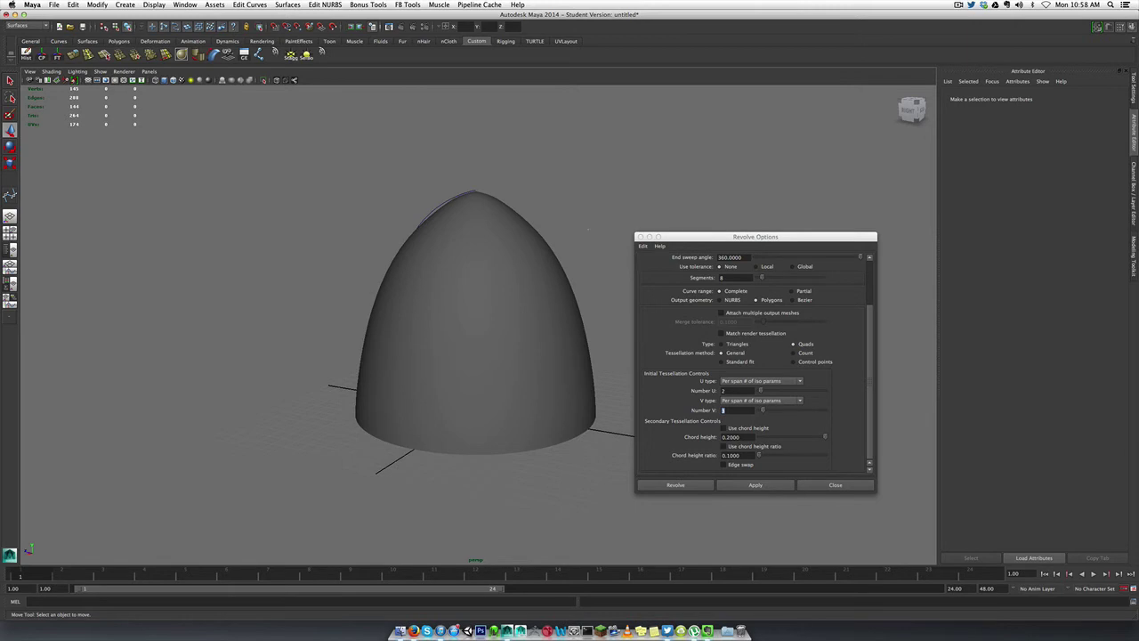
alt+drag(585, 221, 529, 272)
click(528, 266)
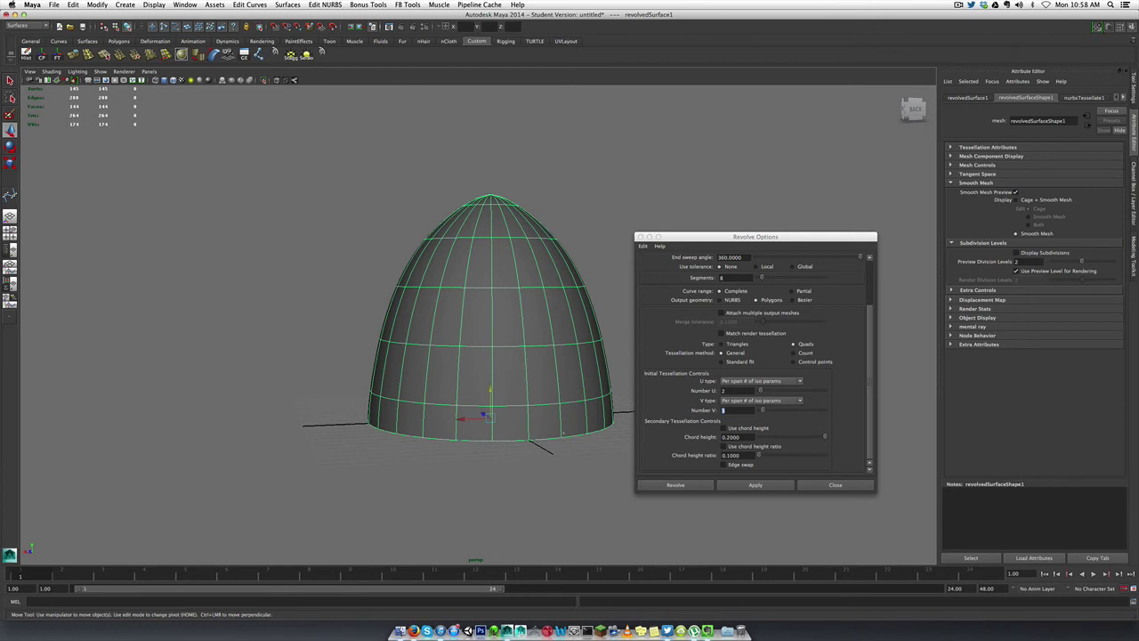
key(z)
key(z)
key(z)
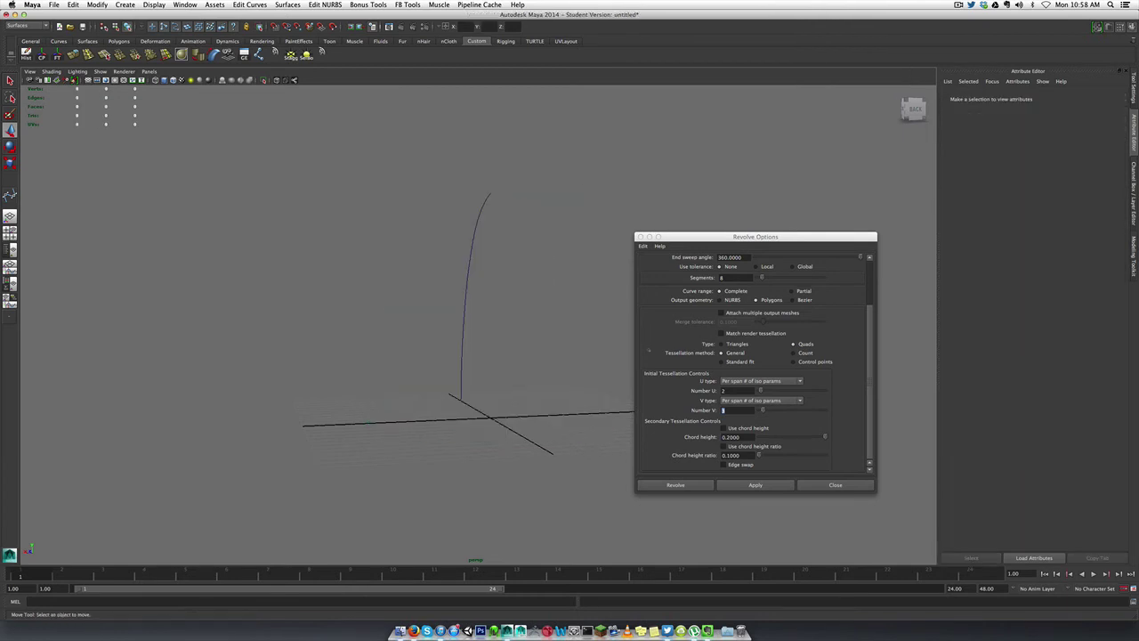
- Set Number V to 2 and revolve the profile curve into a polygon dome with fewer divisions
text(2)
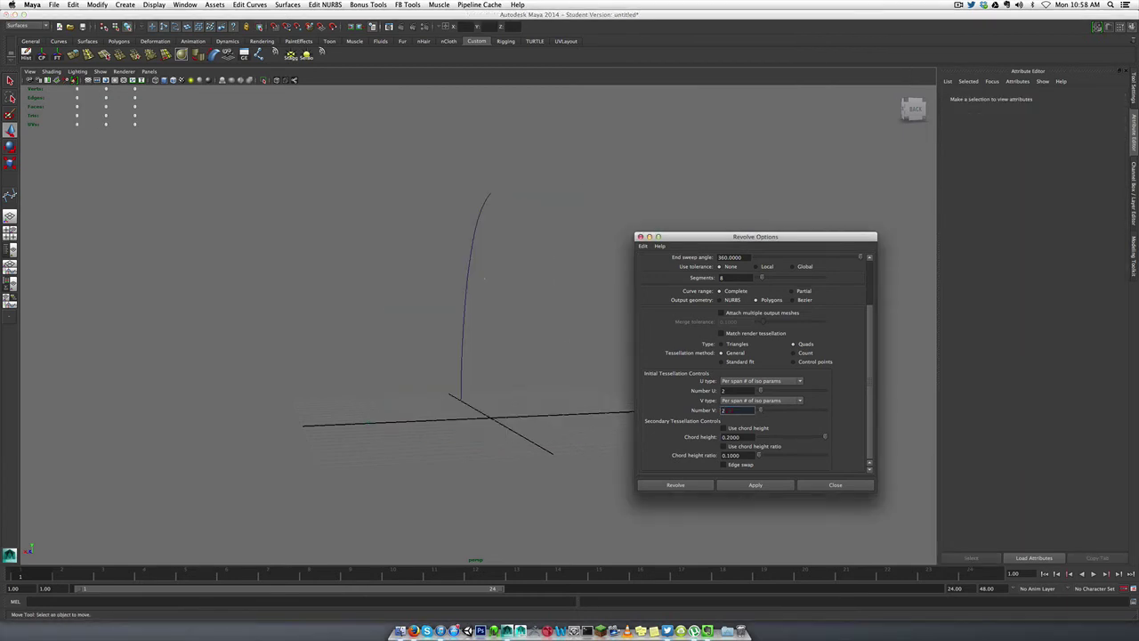
click(463, 285)
click(730, 483)
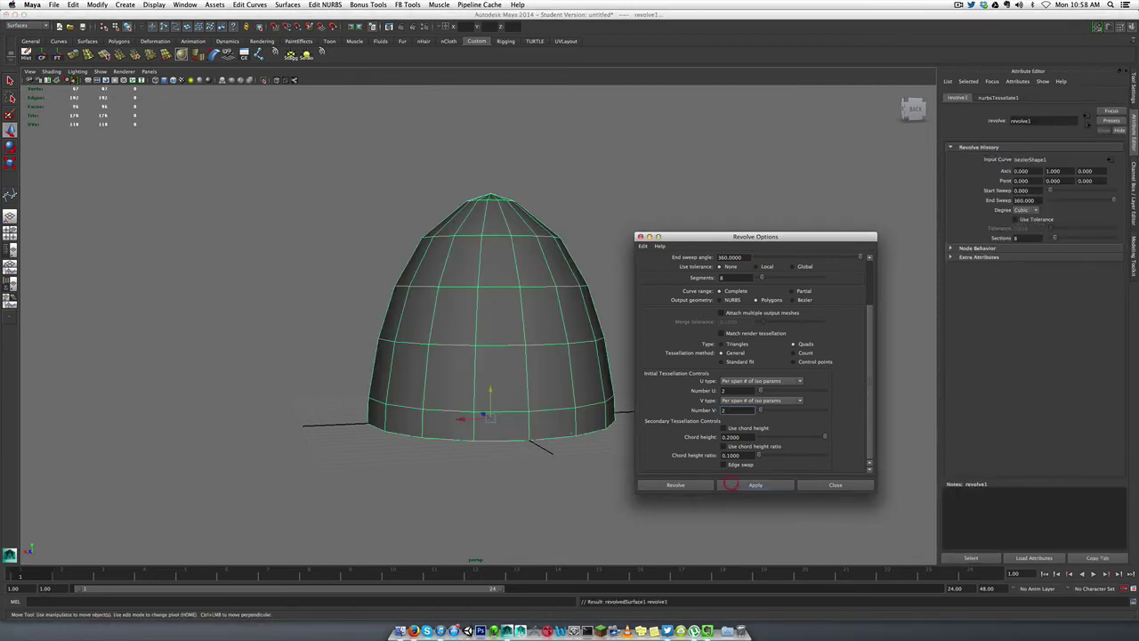
- Display the polygon dome with smooth mesh preview and examine its shape and Preview Division Levels setting
alt+drag(382, 267, 307, 233)
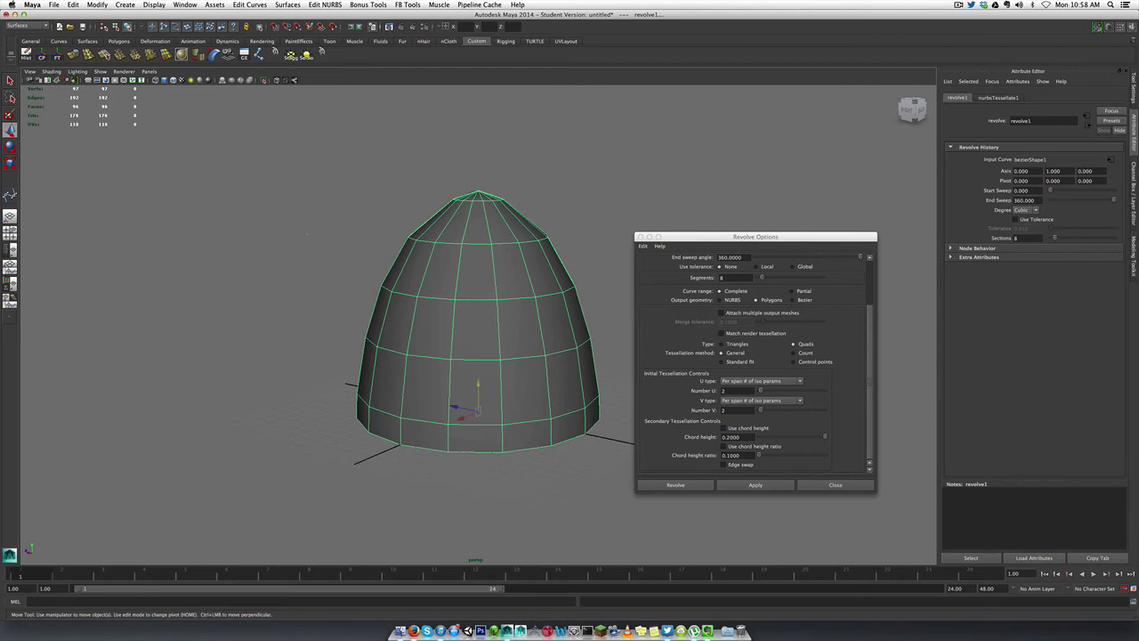
click(307, 233)
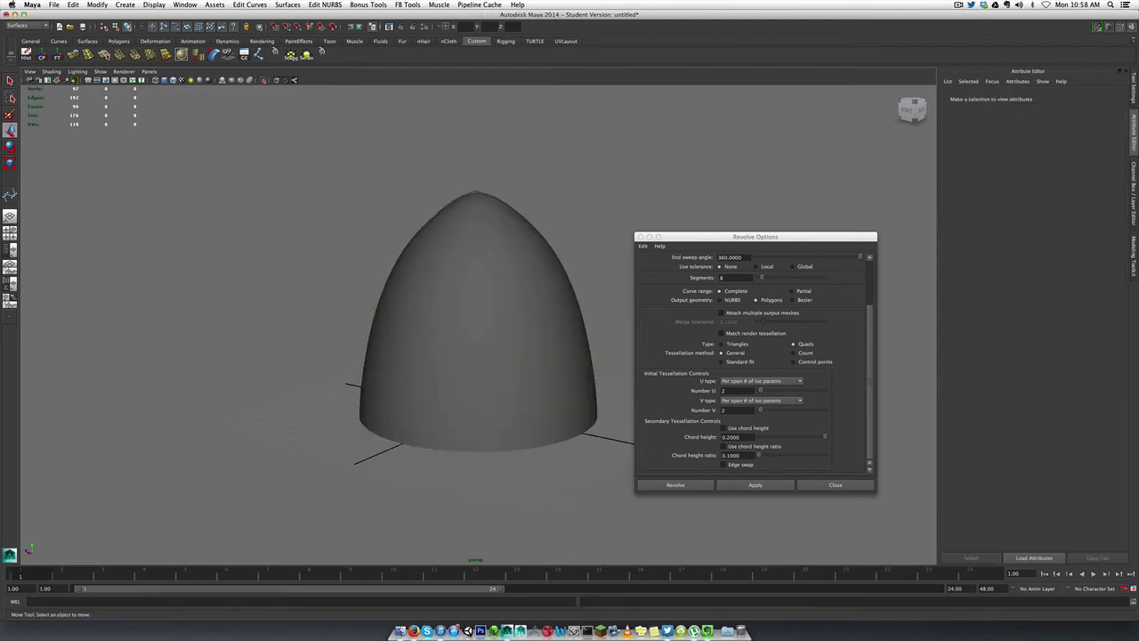
click(524, 283)
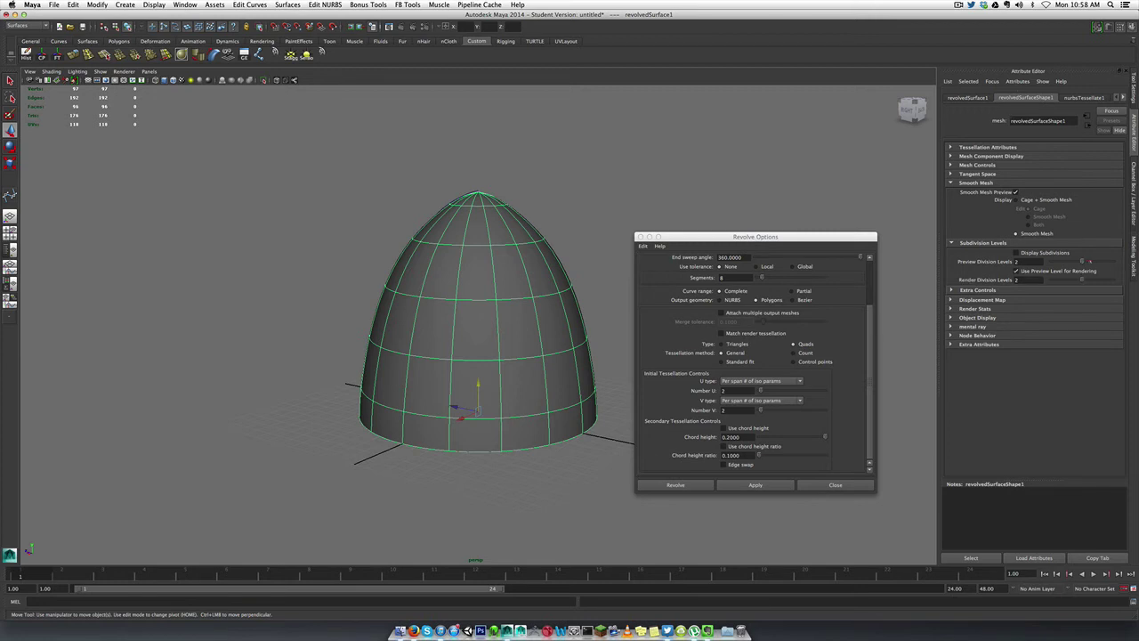
mouse_move(1083, 260)
mouse_down()
mouse_move(1095, 261)
mouse_move(1085, 261)
mouse_up()
click(614, 203)
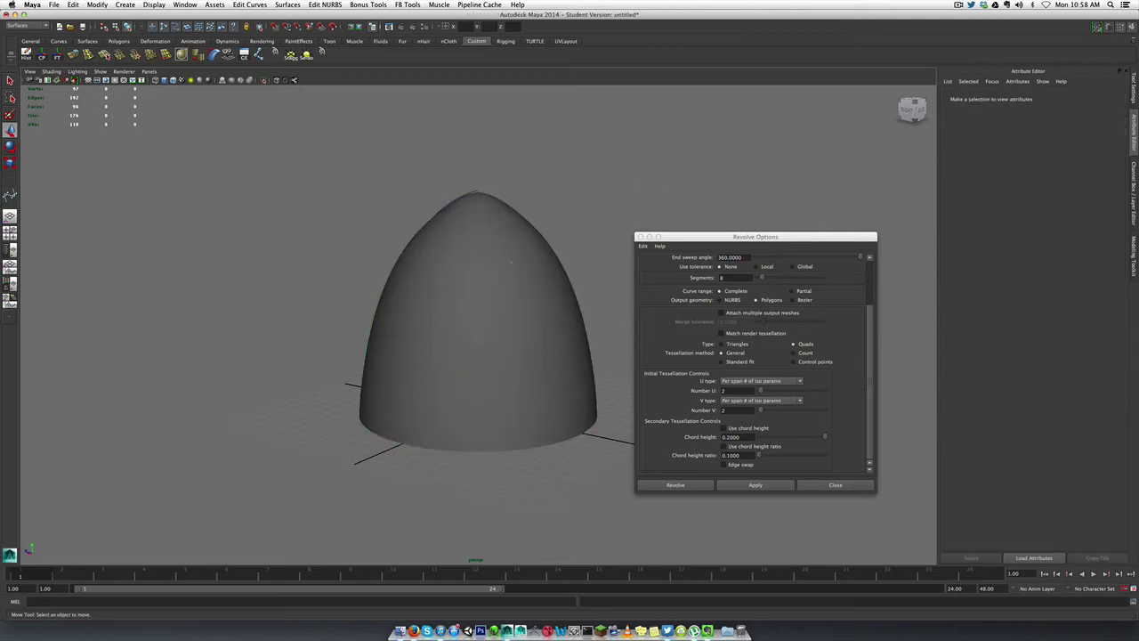
click(509, 266)
click(614, 265)
alt+drag(479, 334, 493, 336)
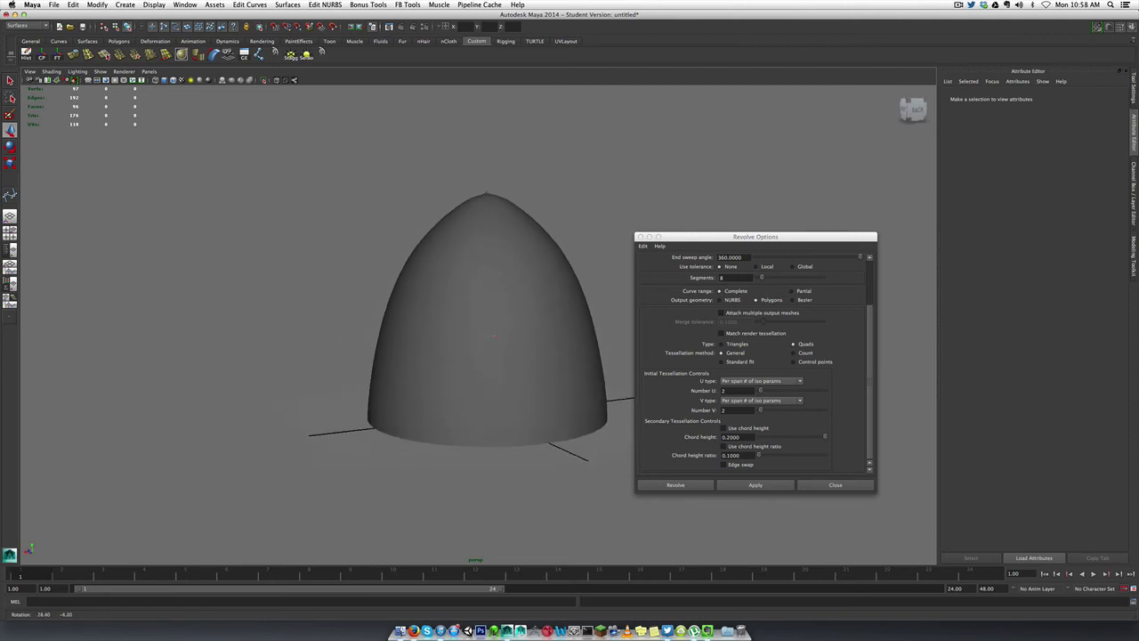
- Close the Revolve options and clear the selection of the dome
click(493, 335)
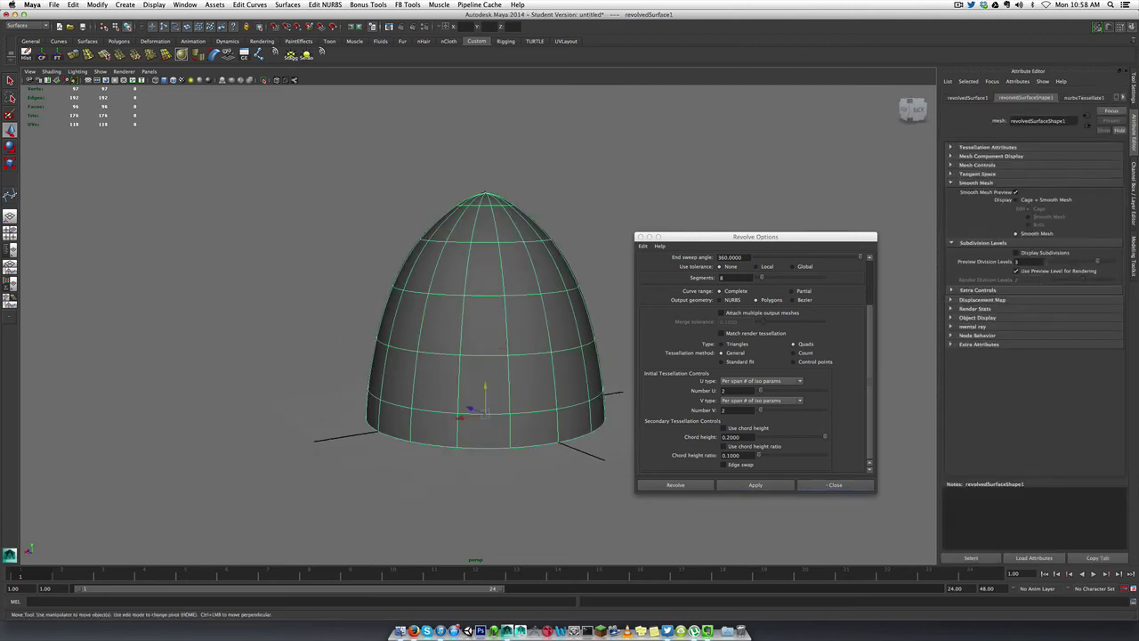
click(834, 485)
scroll(229, 412, up, 5)
click(229, 412)
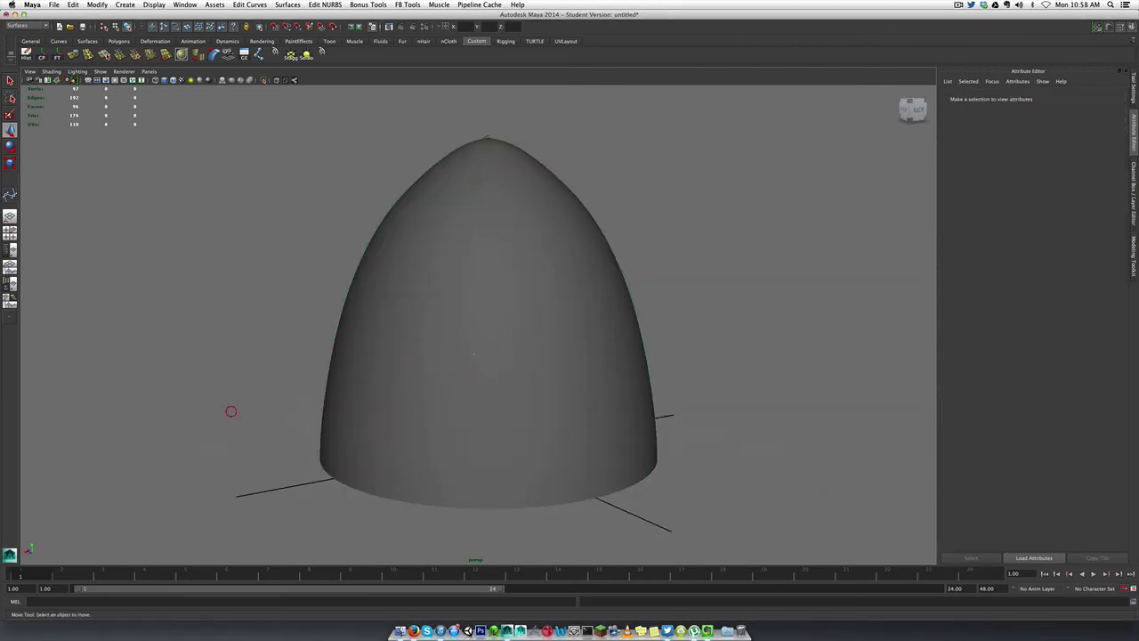
- Switch the dome to face selection and select a two-by-two block of faces on its upper side
click(508, 351)
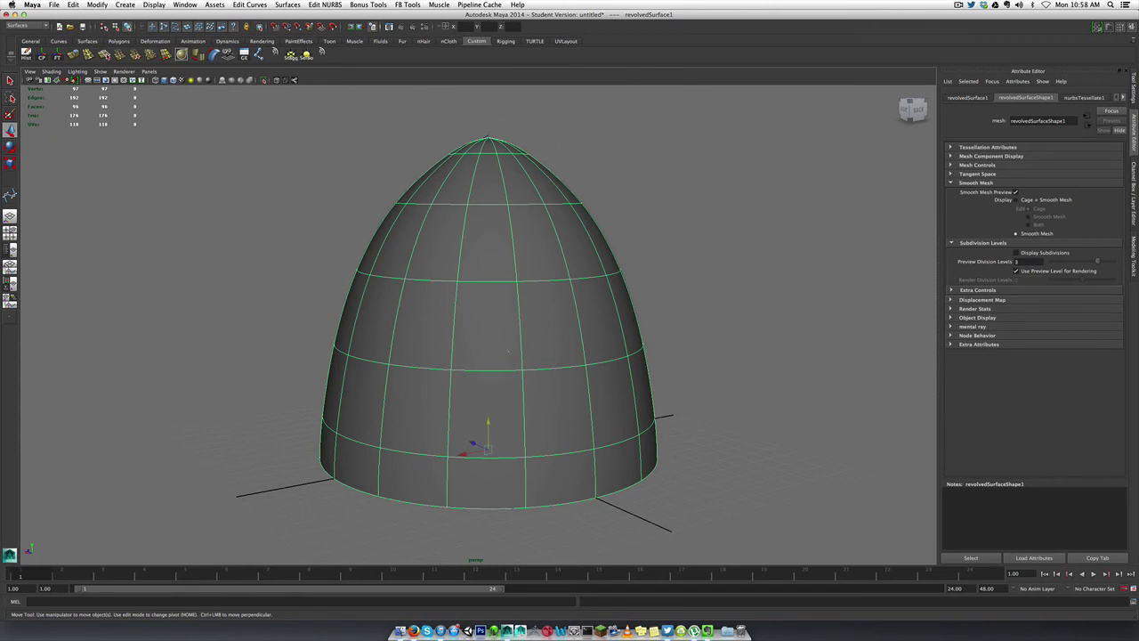
right_drag(513, 257, 510, 277)
click(506, 270)
shift+click(528, 269)
shift+click(535, 310)
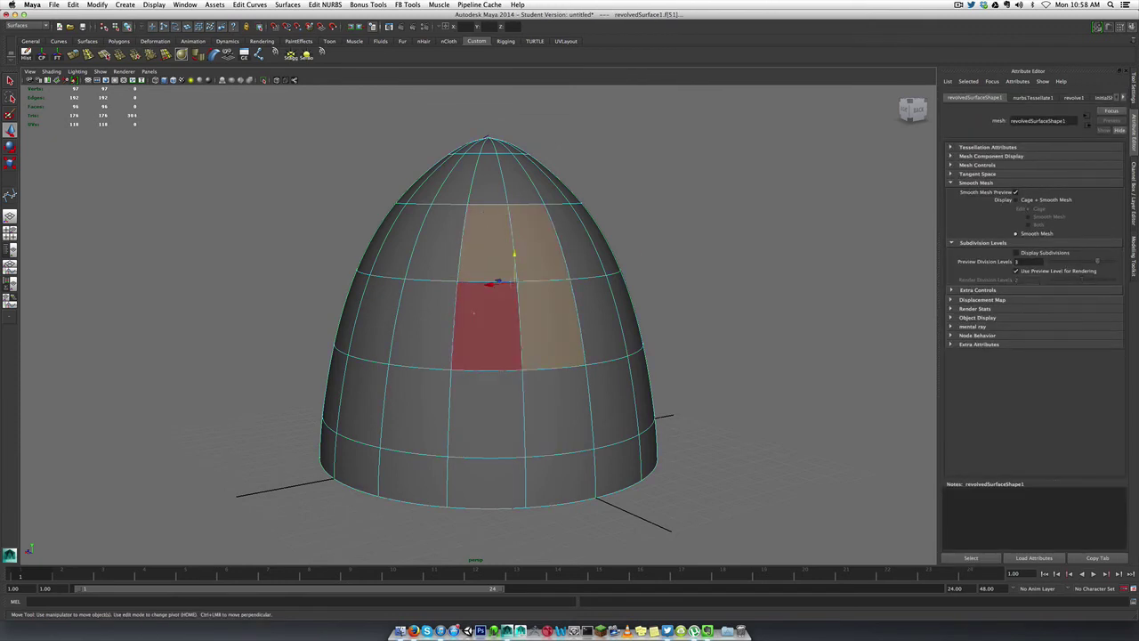
shift+click(489, 330)
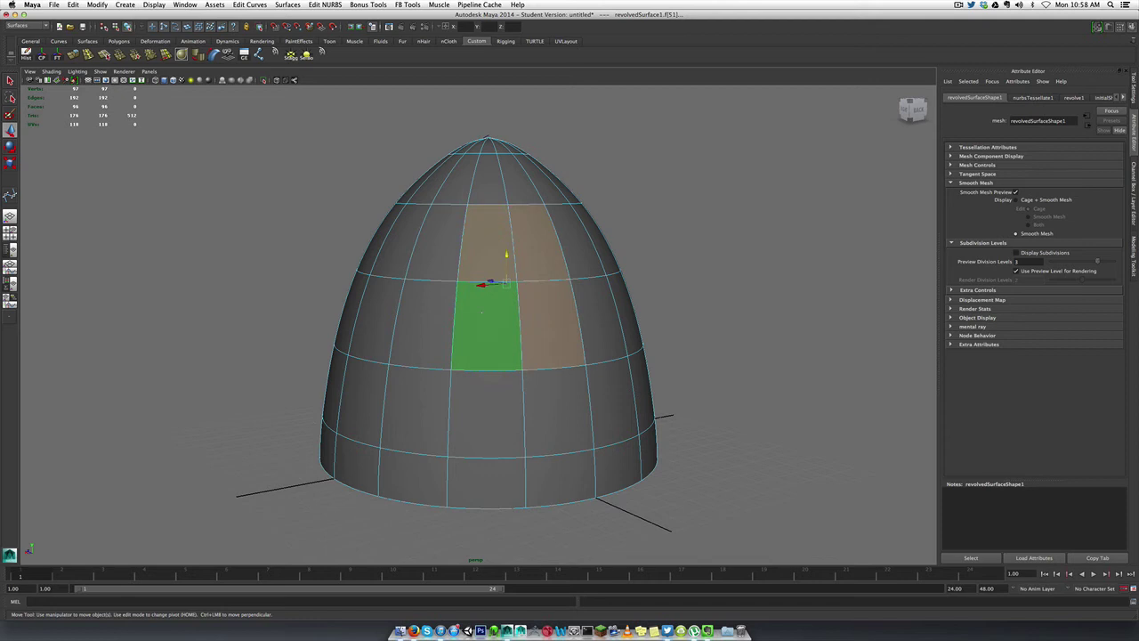
- Extrude the four selected faces with an offset of 0.08 to form an inset border
shift+right_click(480, 312)
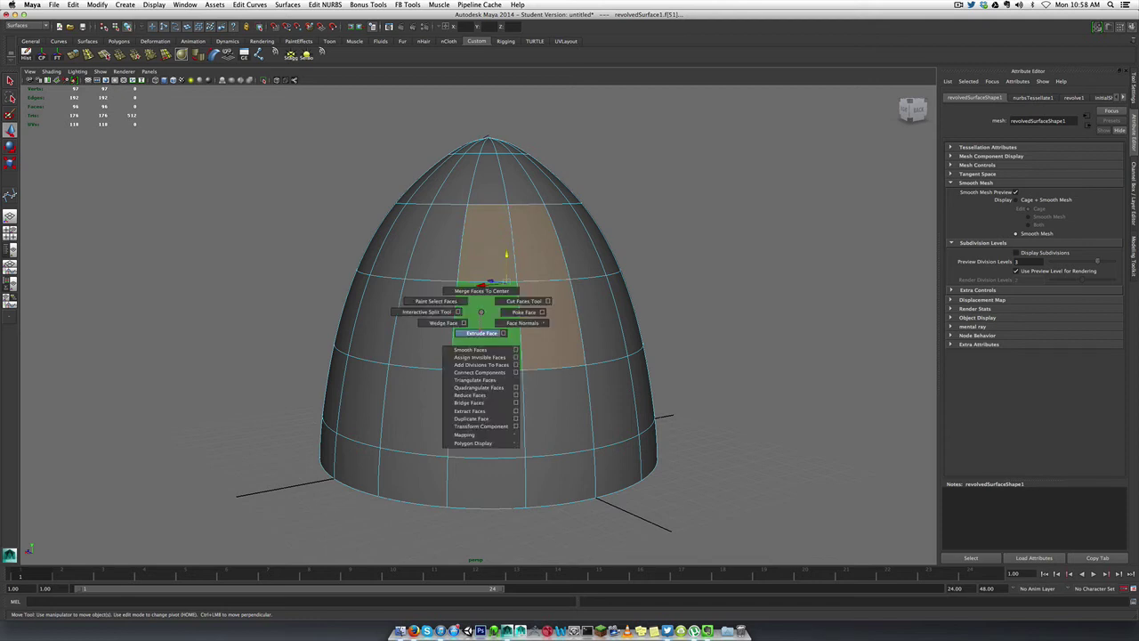
shift+right_drag(482, 332, 481, 332)
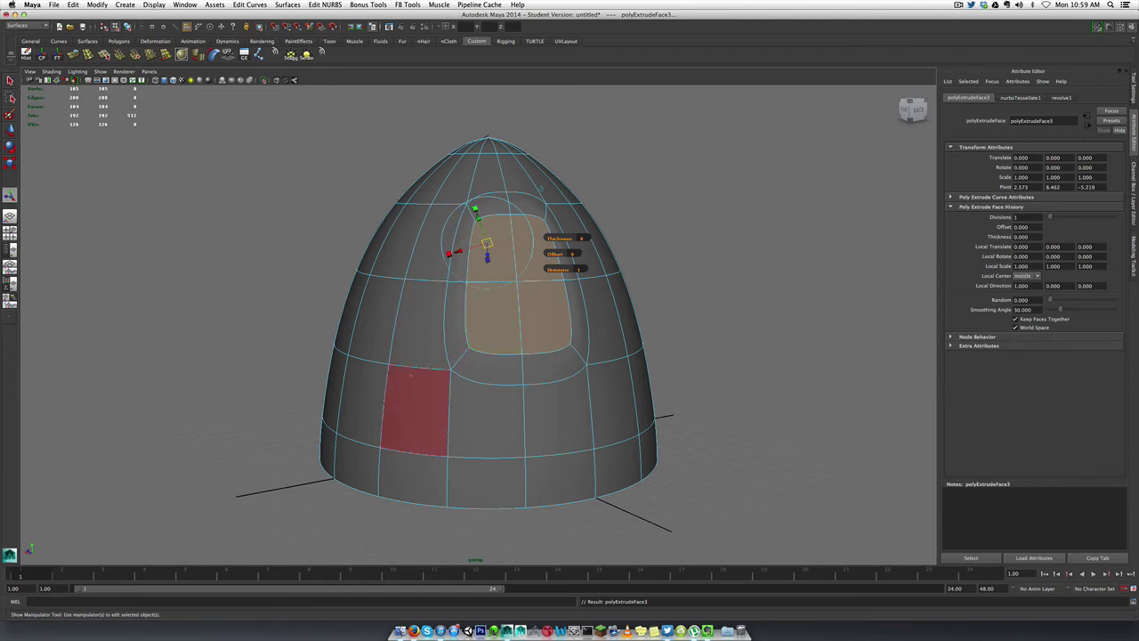
mouse_move(410, 375)
alt+mouse_down()
mouse_move(532, 375)
mouse_move(353, 377)
mouse_move(303, 418)
mouse_move(416, 382)
alt+mouse_up()
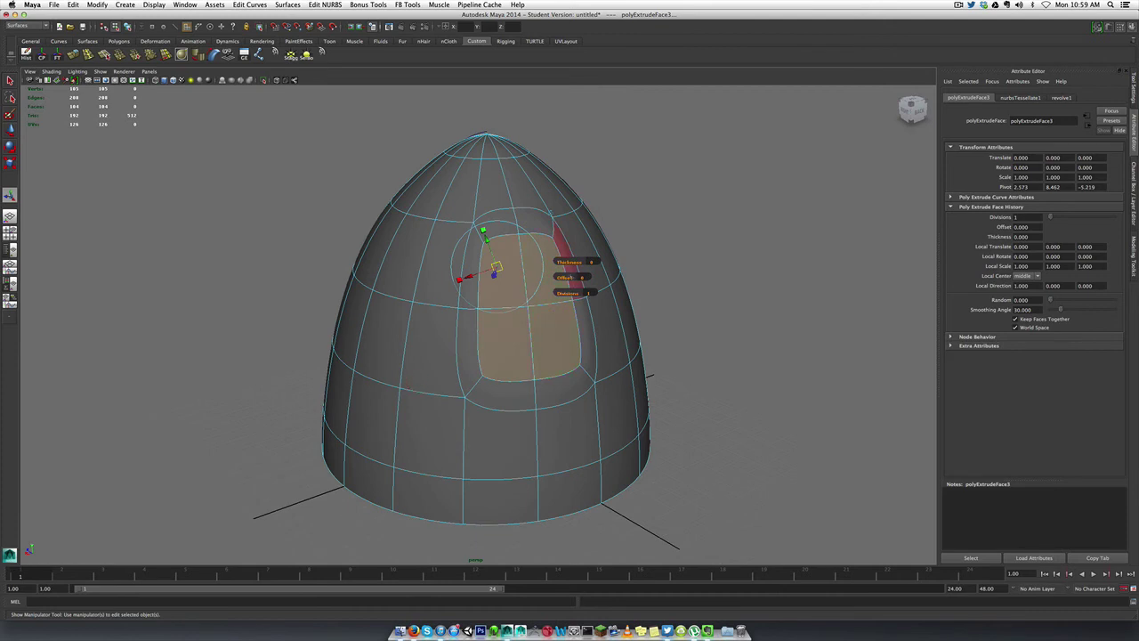
drag(565, 278, 575, 277)
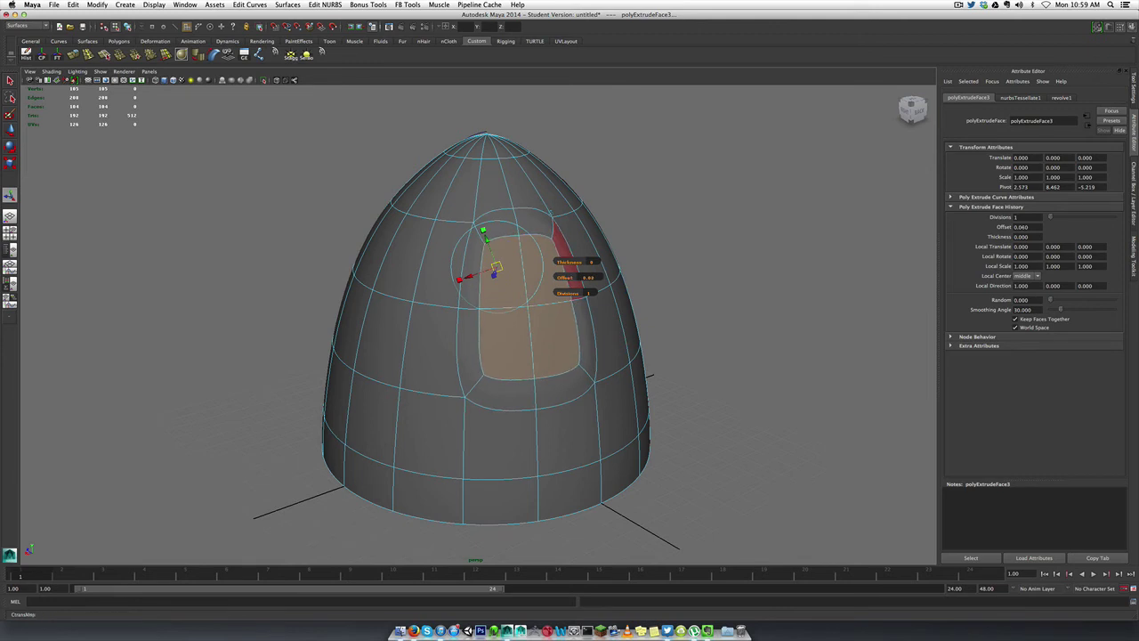
- Turn off smooth preview and extrude the inset faces inward twice, with thickness 0.13 and 0.35
key(1)
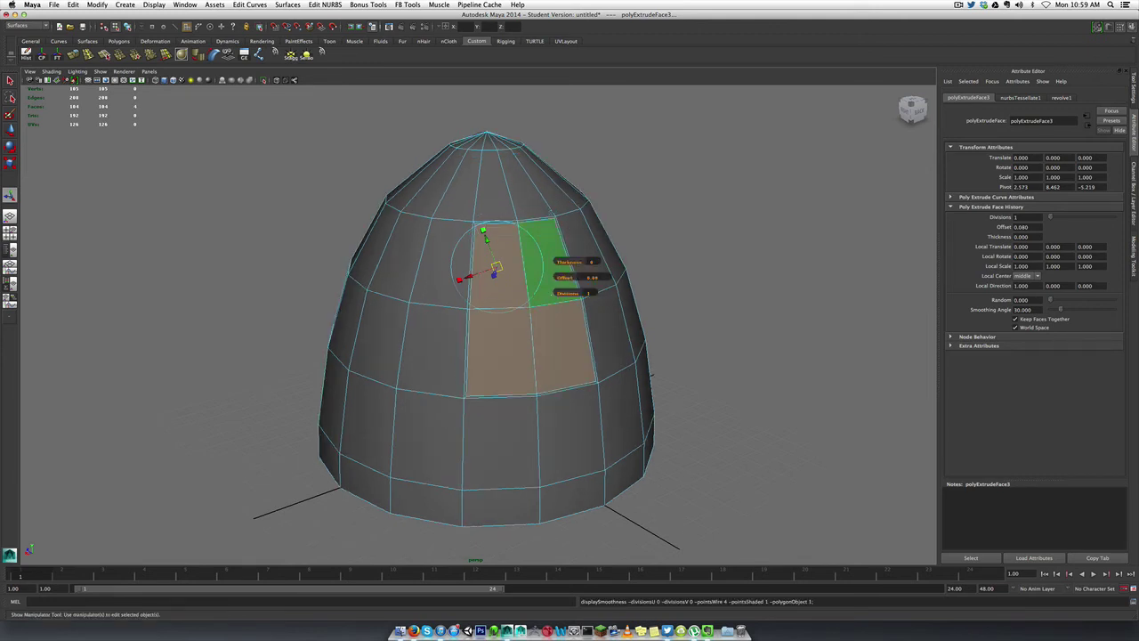
key(ctrl+e)
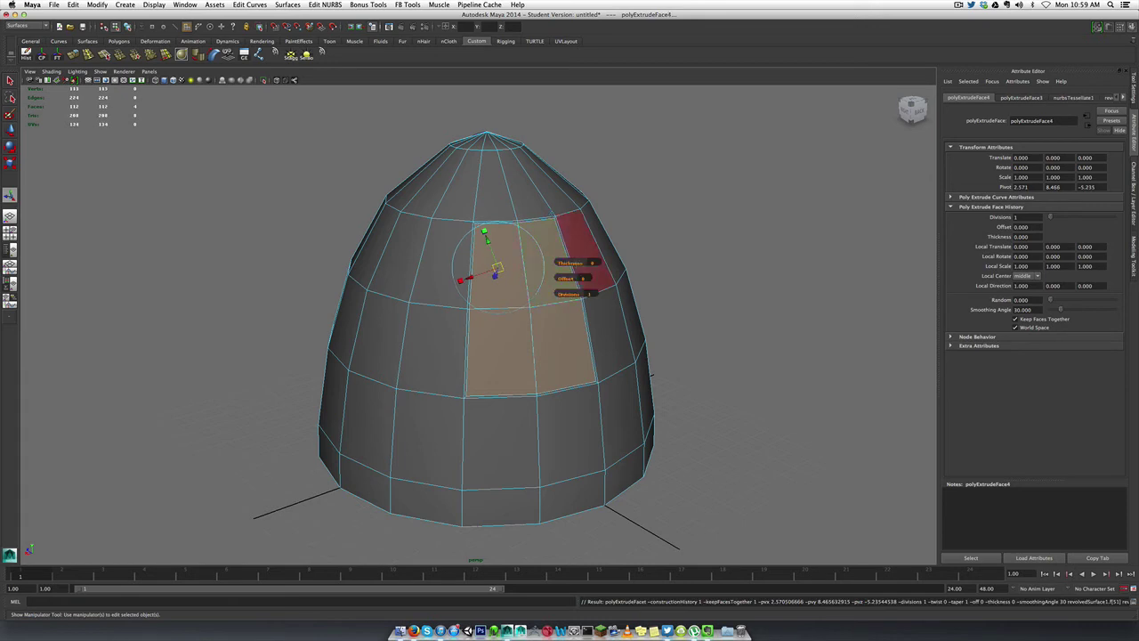
drag(569, 262, 586, 262)
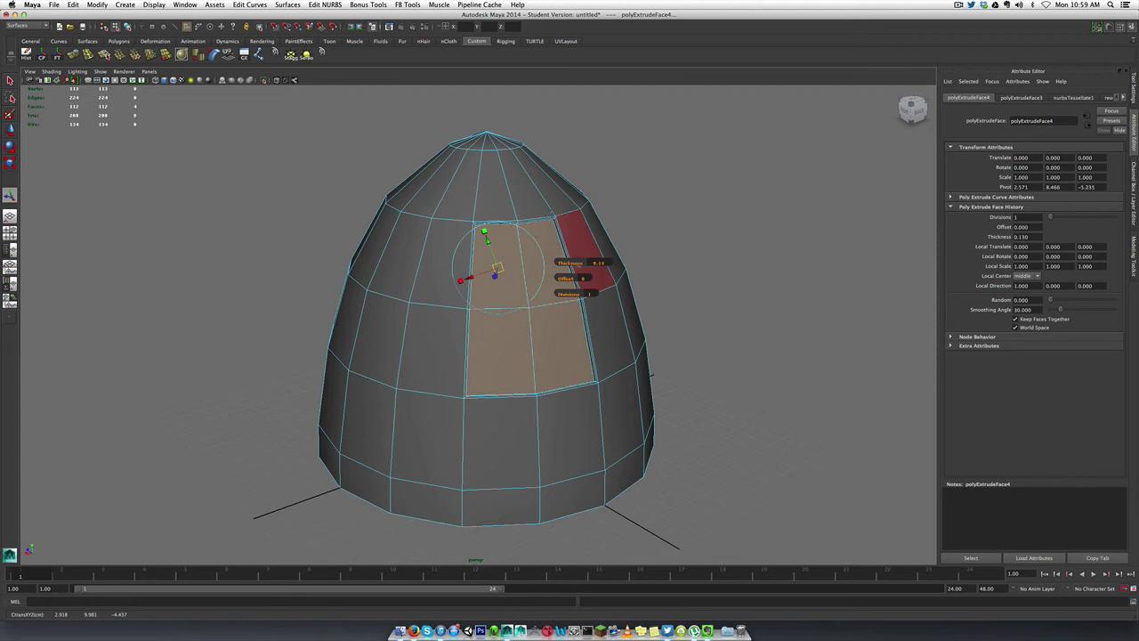
key(ctrl+e)
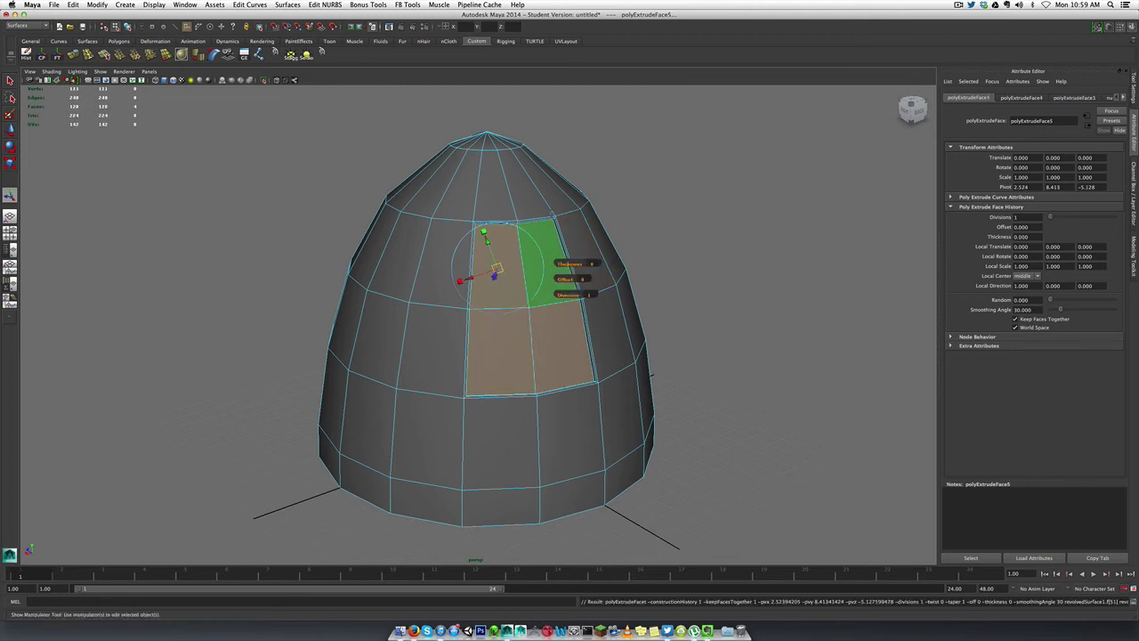
drag(570, 264, 594, 264)
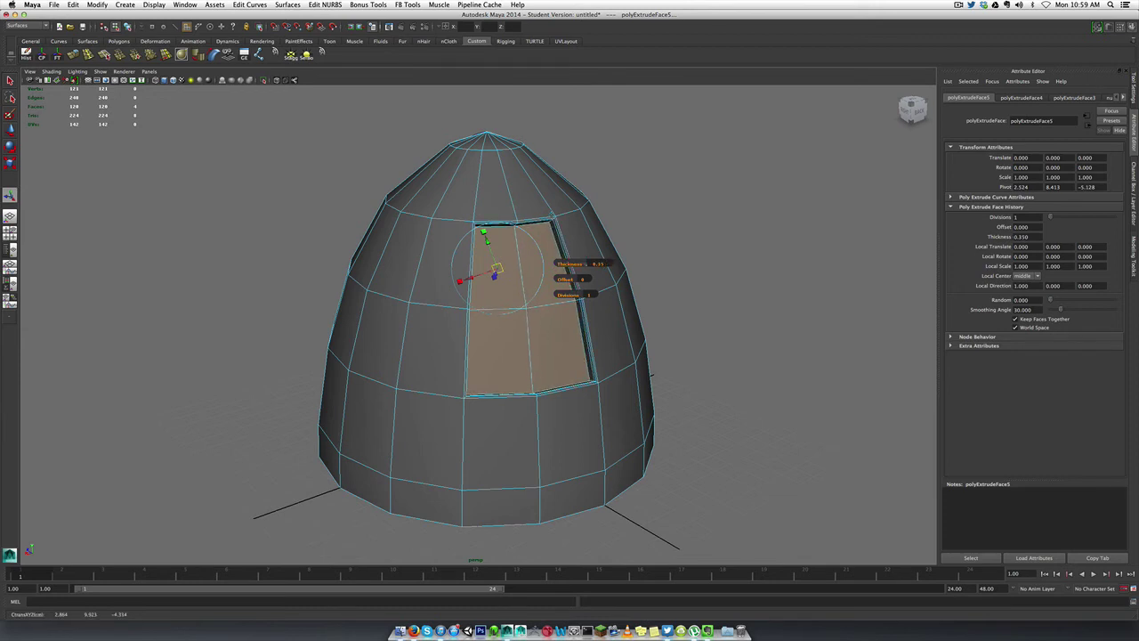
- Extrude the recessed faces with an offset of 0.06, and extrude them again outward with a thickness of -0.53
key(ctrl+e)
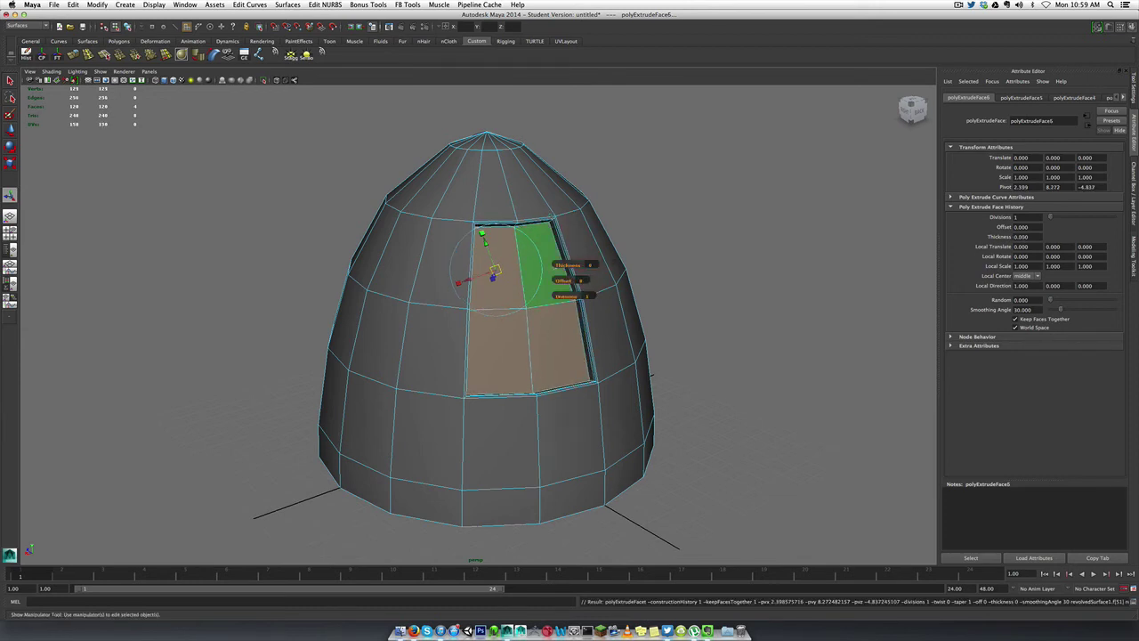
drag(568, 265, 573, 281)
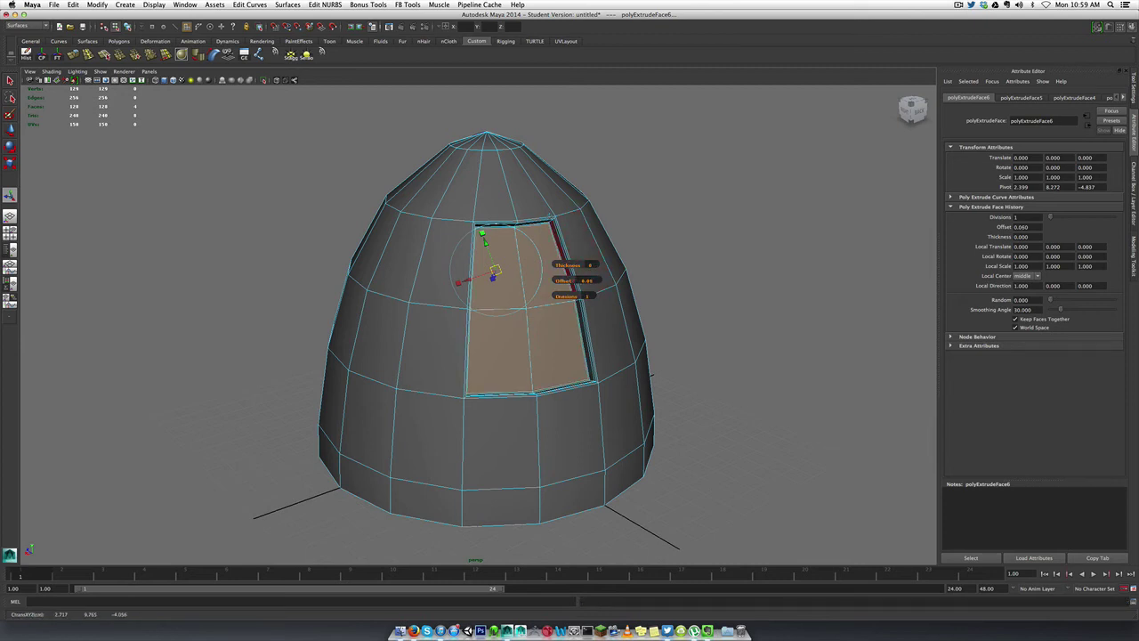
key(ctrl+e)
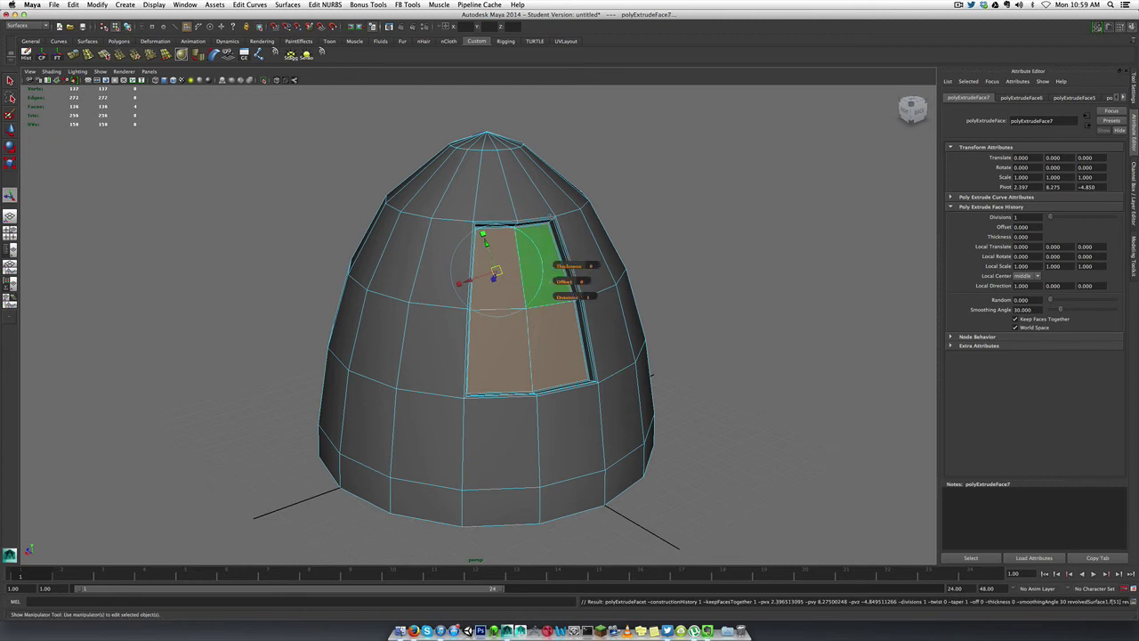
drag(570, 266, 533, 266)
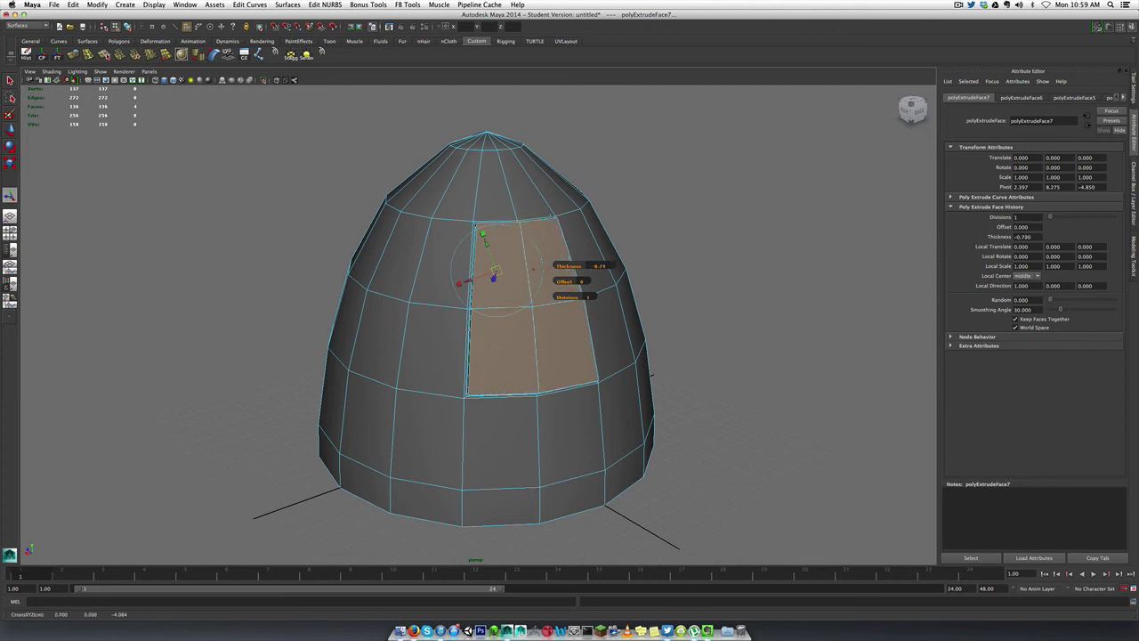
alt+drag(436, 345, 543, 326)
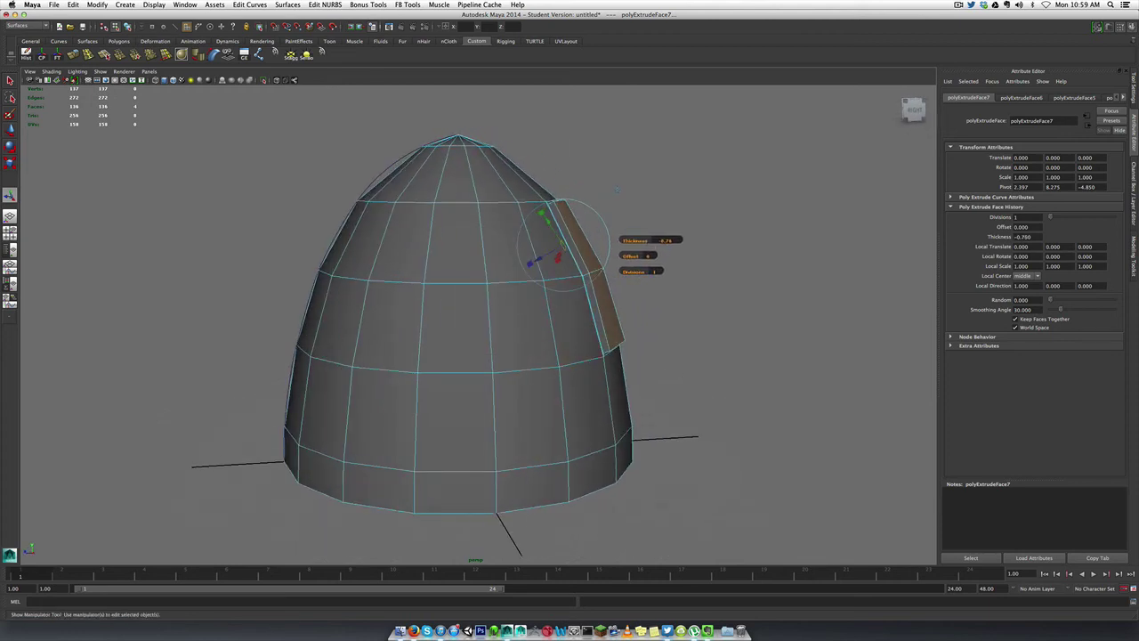
middle_drag(618, 187, 617, 188)
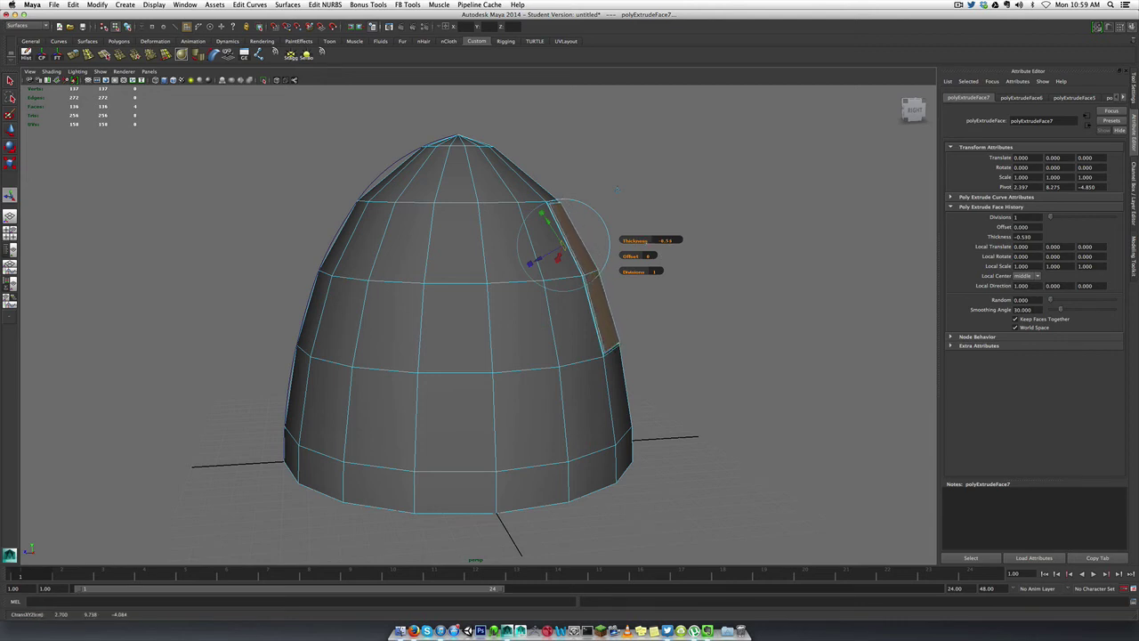
- Extrude the raised panel faces once more with a thickness of -0.02 and deselect them
key(ctrl+e)
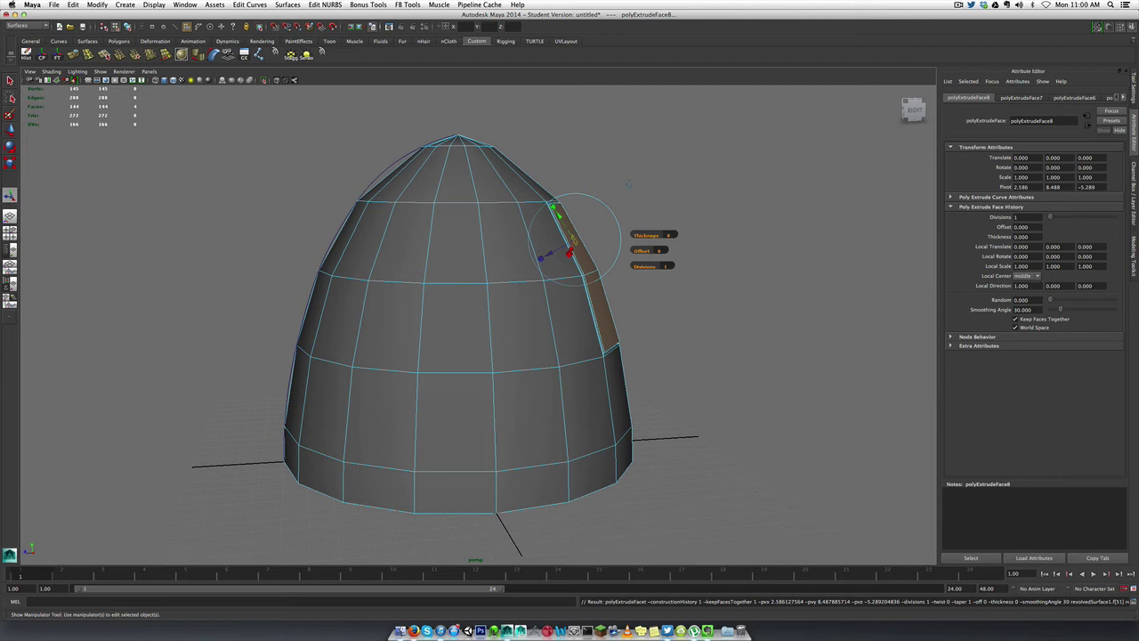
drag(646, 235, 640, 235)
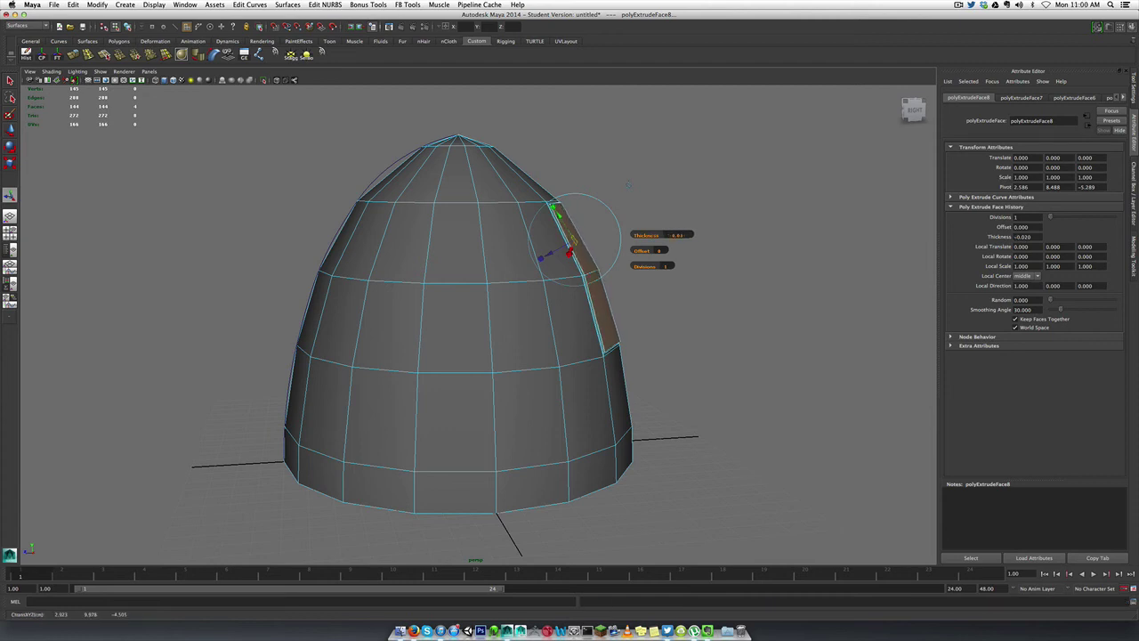
click(628, 185)
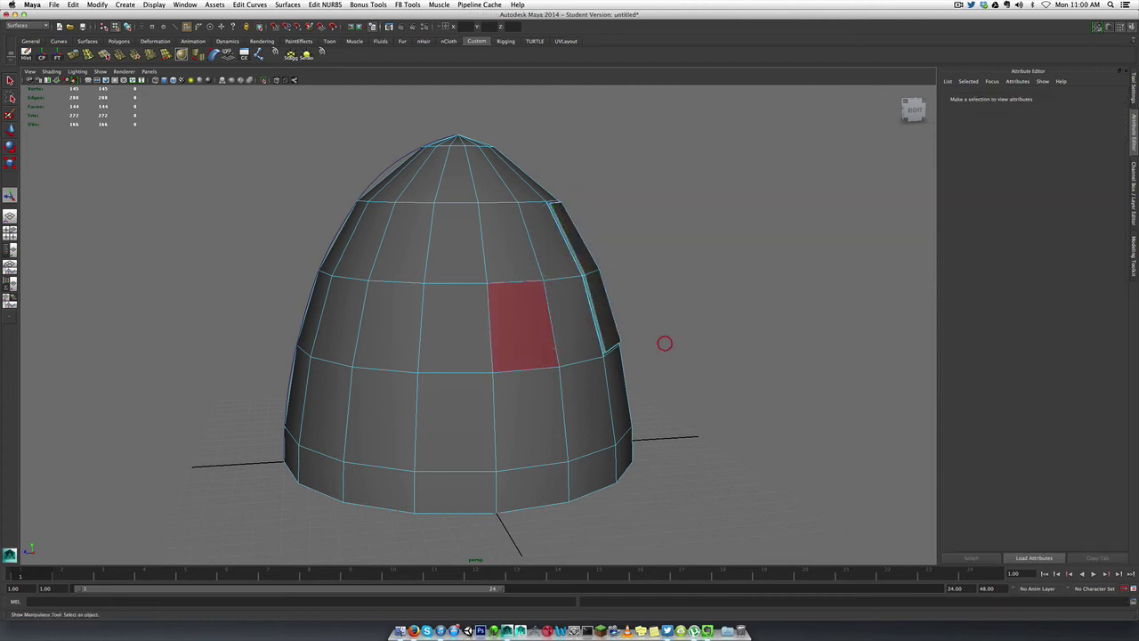
- Return the dome to object selection and examine the panel's shape with smooth mesh preview from several sides
right_drag(516, 324, 533, 332)
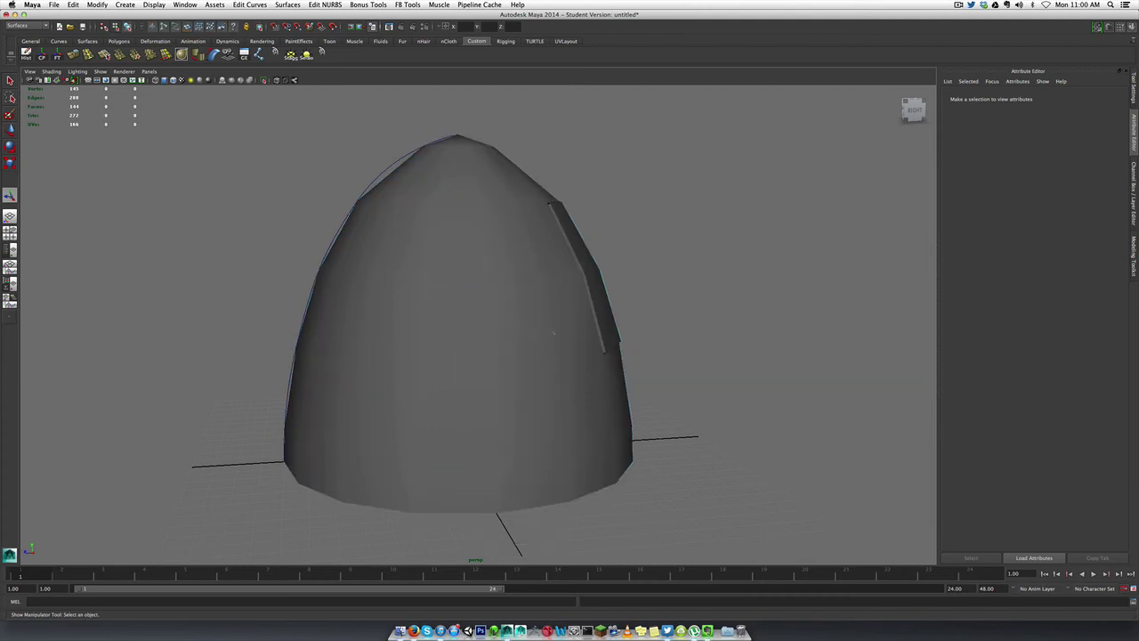
alt+drag(533, 332, 421, 337)
click(421, 337)
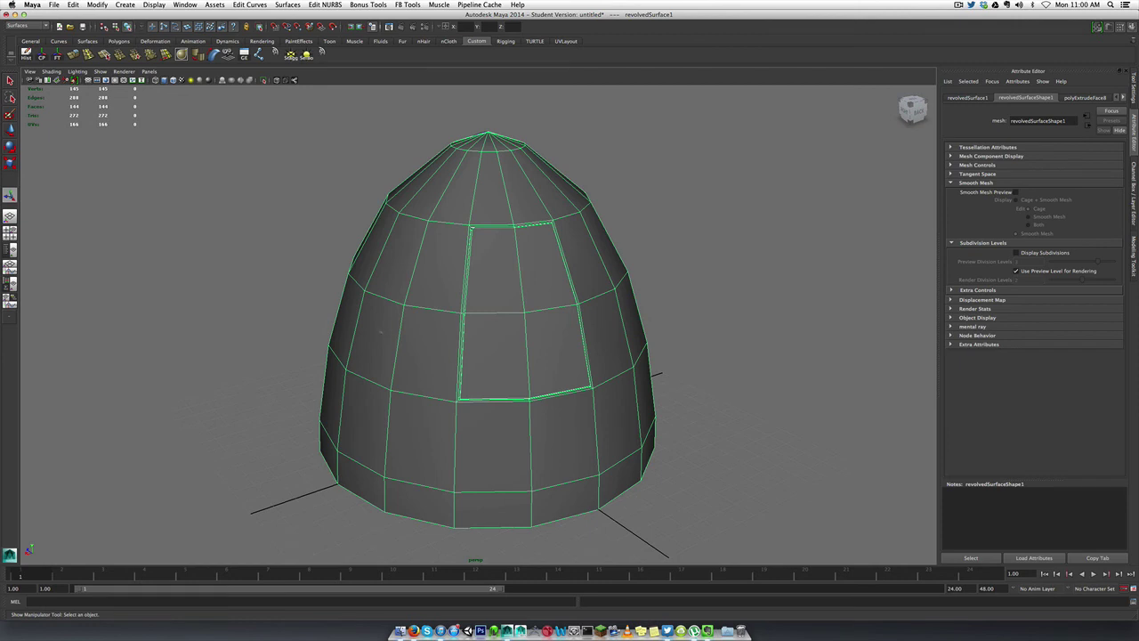
key(3)
click(207, 308)
mouse_move(493, 362)
alt+mouse_down()
mouse_move(548, 345)
mouse_move(386, 346)
mouse_move(503, 349)
alt+mouse_up()
click(526, 348)
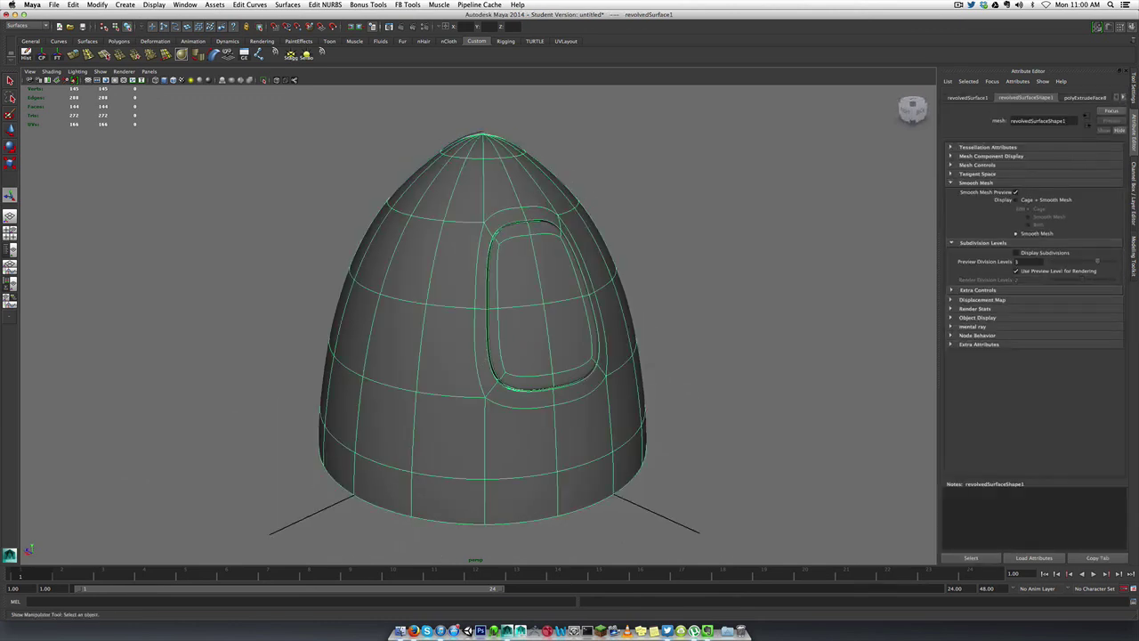
alt+middle_drag(517, 339, 513, 412)
alt+drag(522, 397, 432, 460)
alt+drag(513, 455, 543, 388)
- Turn off smooth preview and start the Insert Edge Loop tool with reset settings and Insert with edge flow enabled
key(1)
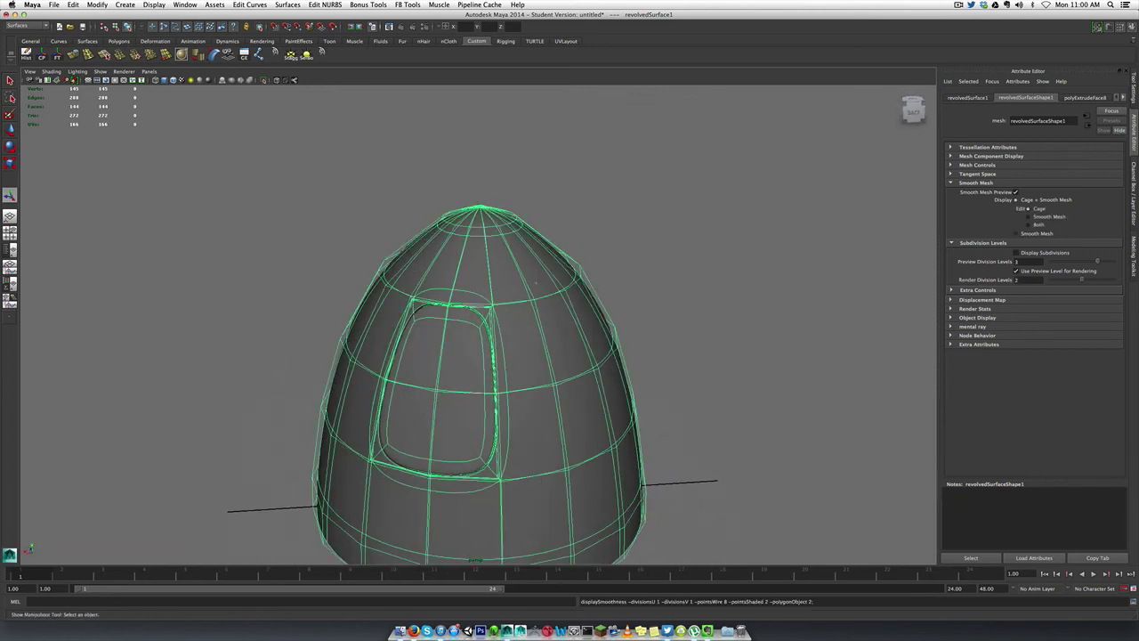
scroll(477, 314, up, 3)
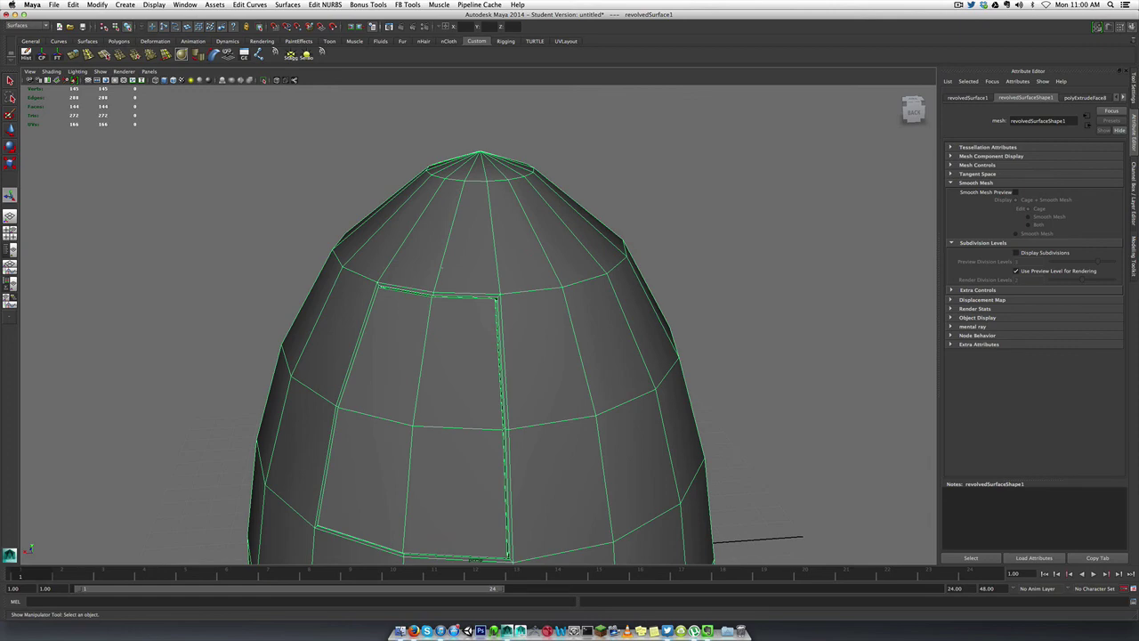
alt+drag(505, 225, 530, 219)
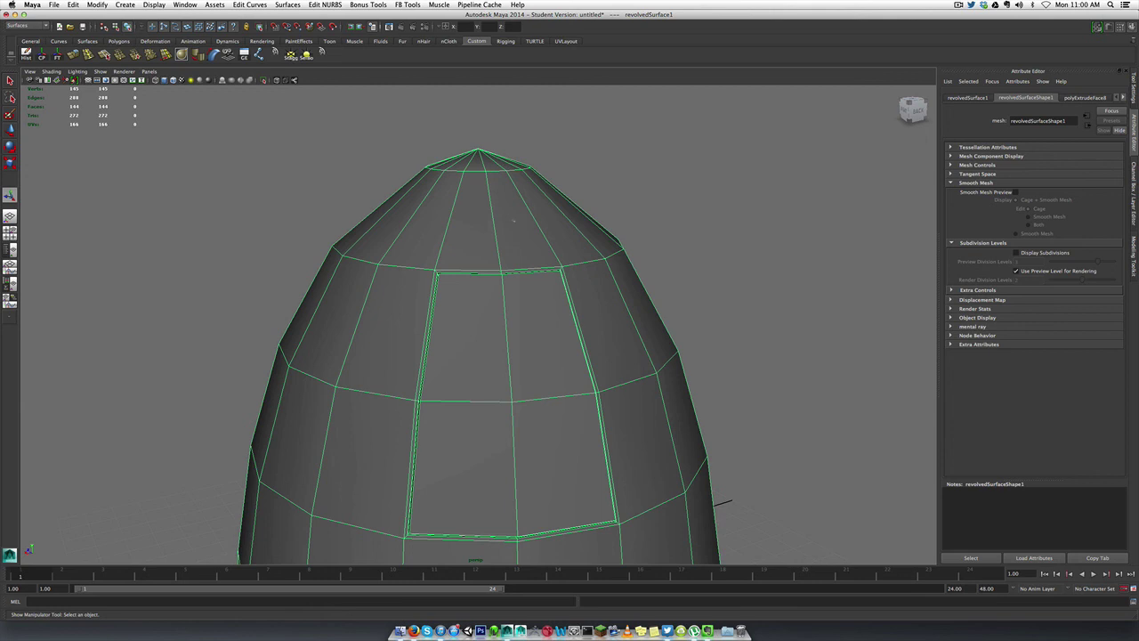
shift+right_drag(513, 220, 491, 227)
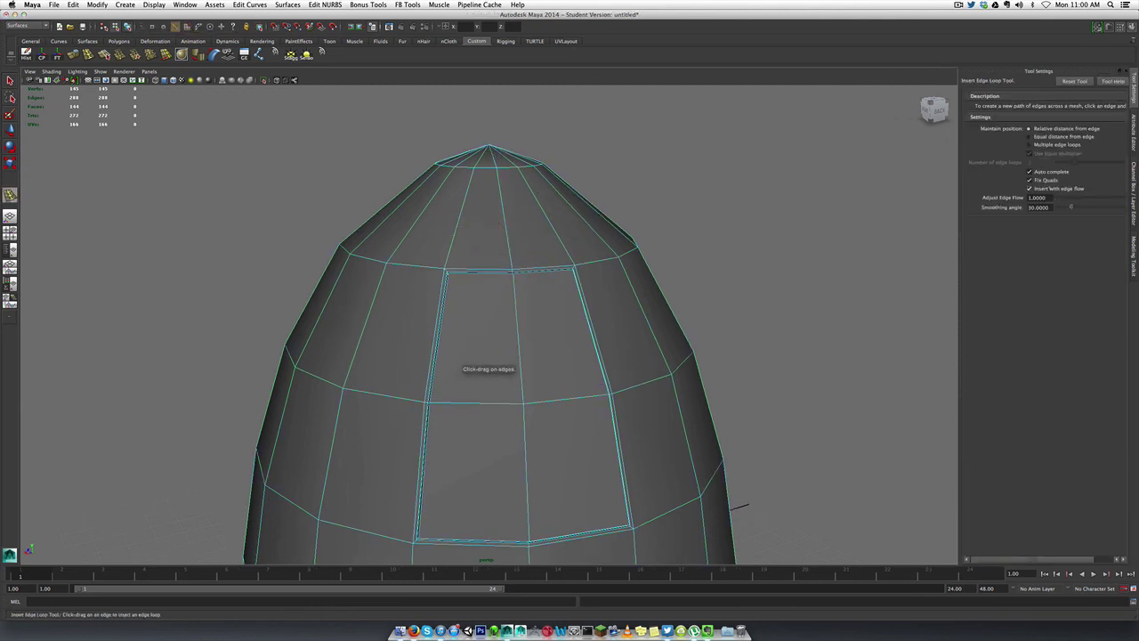
click(1074, 81)
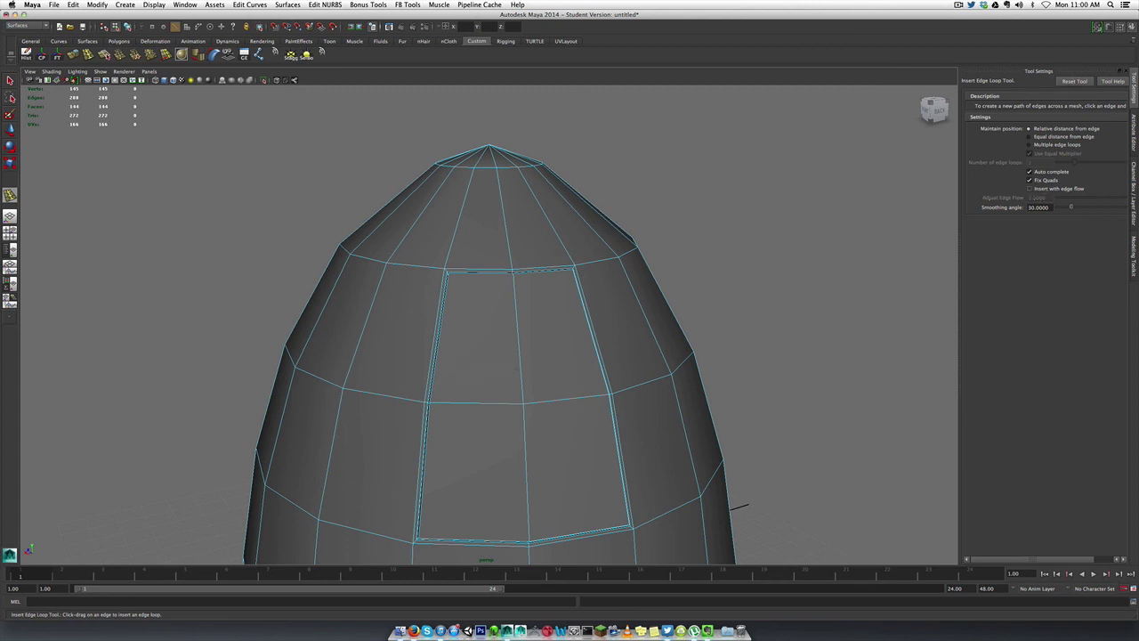
click(1029, 189)
- Try an edge loop between the dome's tip and the panel with and without edge flow, undoing each, and re-enable Insert with edge flow
click(577, 218)
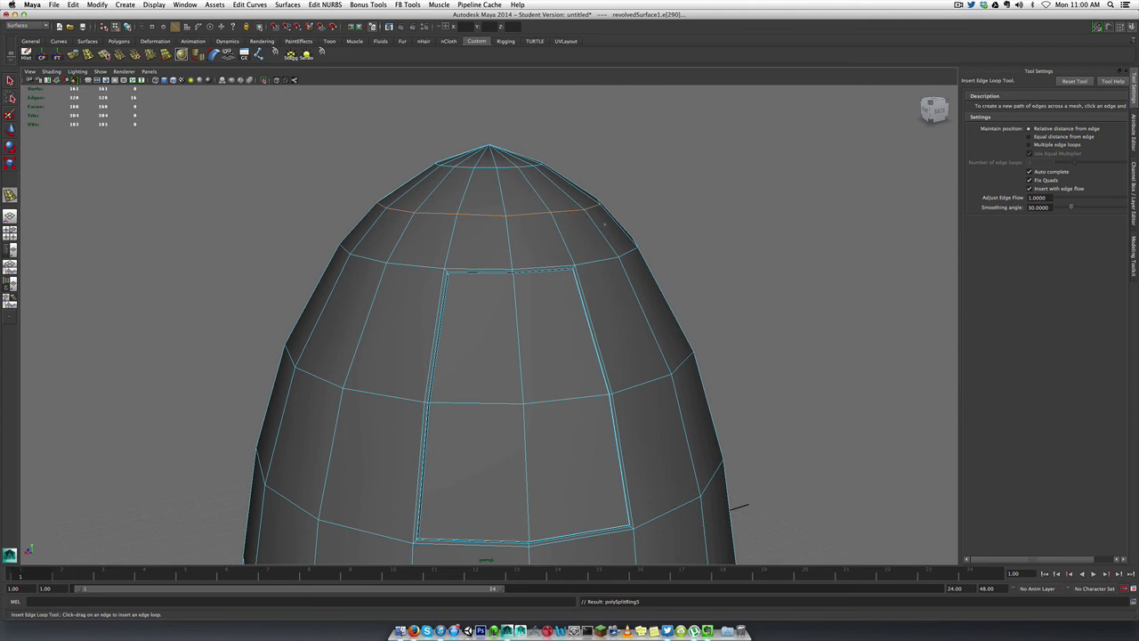
key(z)
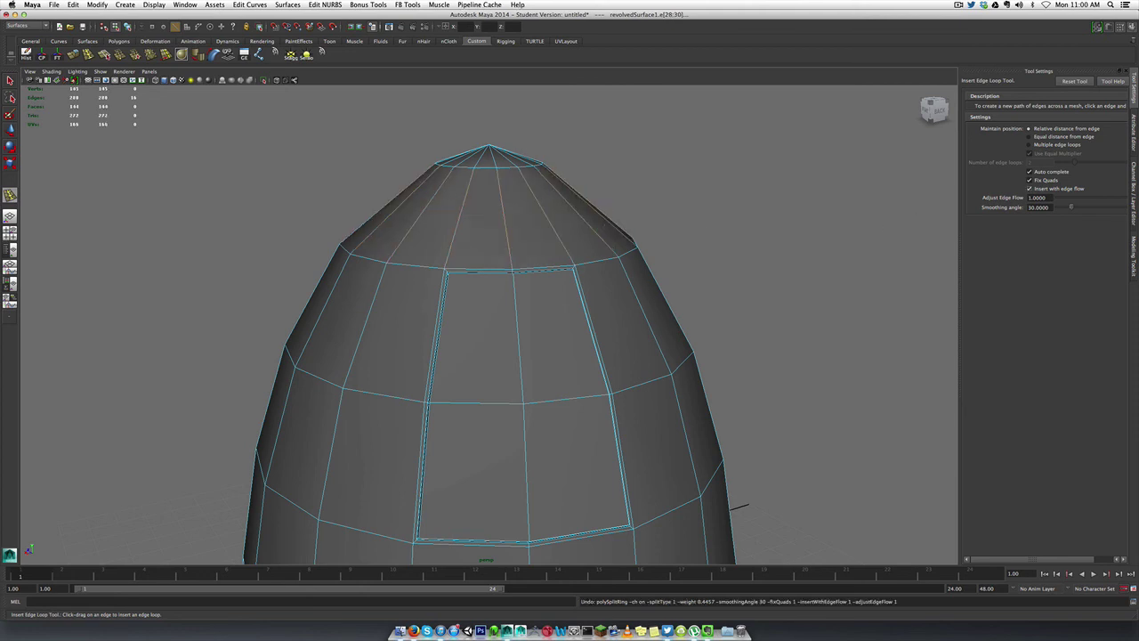
click(1030, 188)
drag(586, 205, 571, 192)
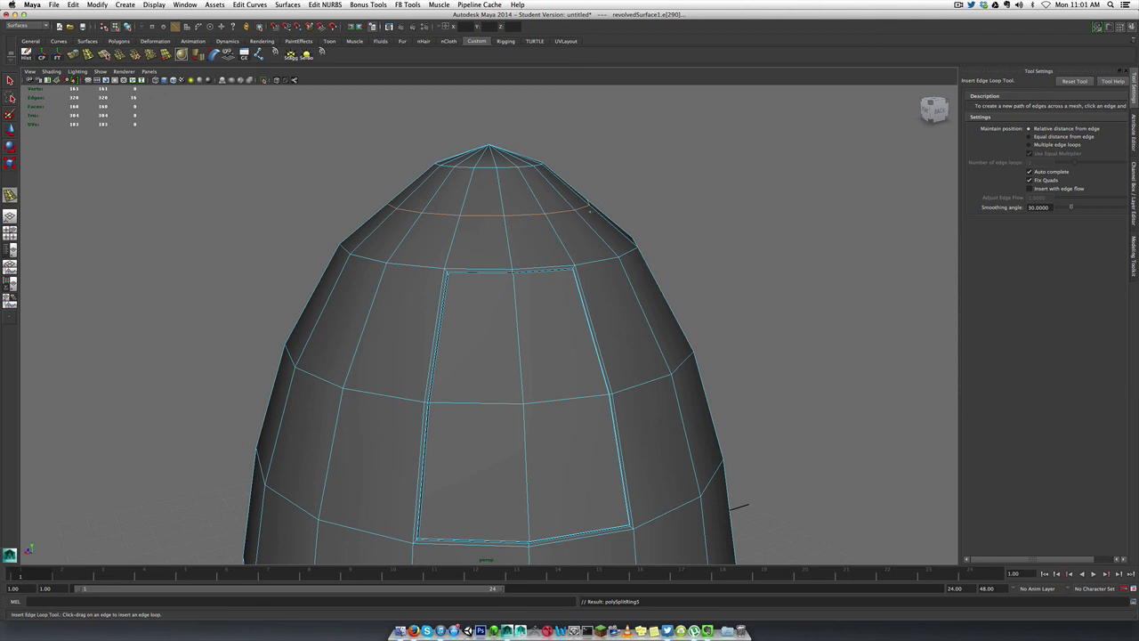
key(z)
click(1046, 188)
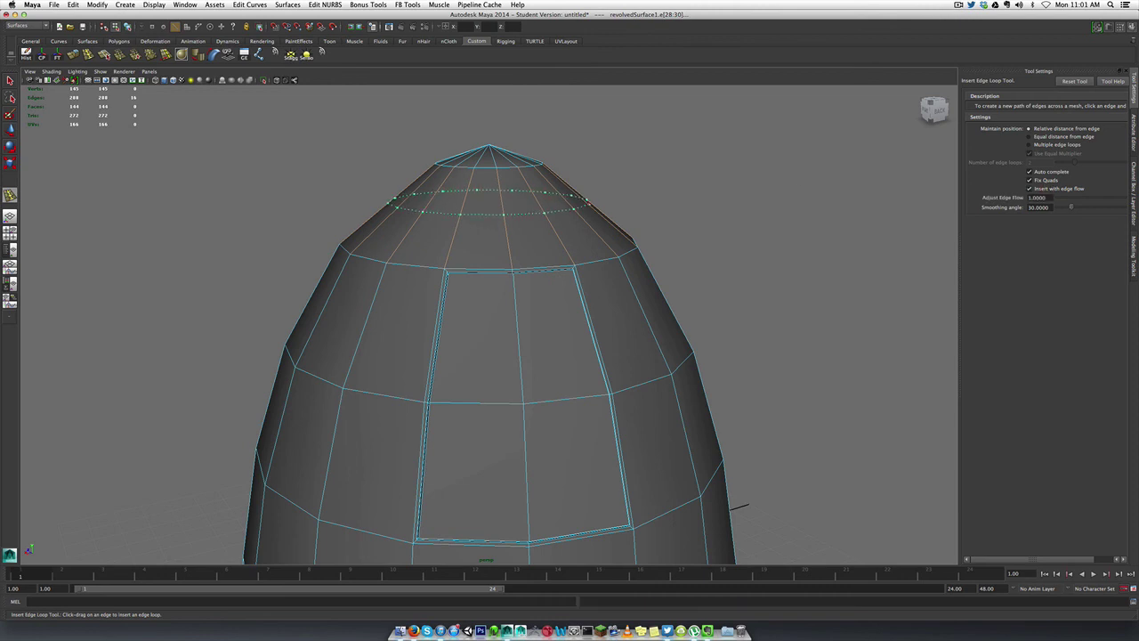
- Insert an edge-flow loop around the dome midway between its tip ring and the panel, and preview the mesh smoothed
click(590, 203)
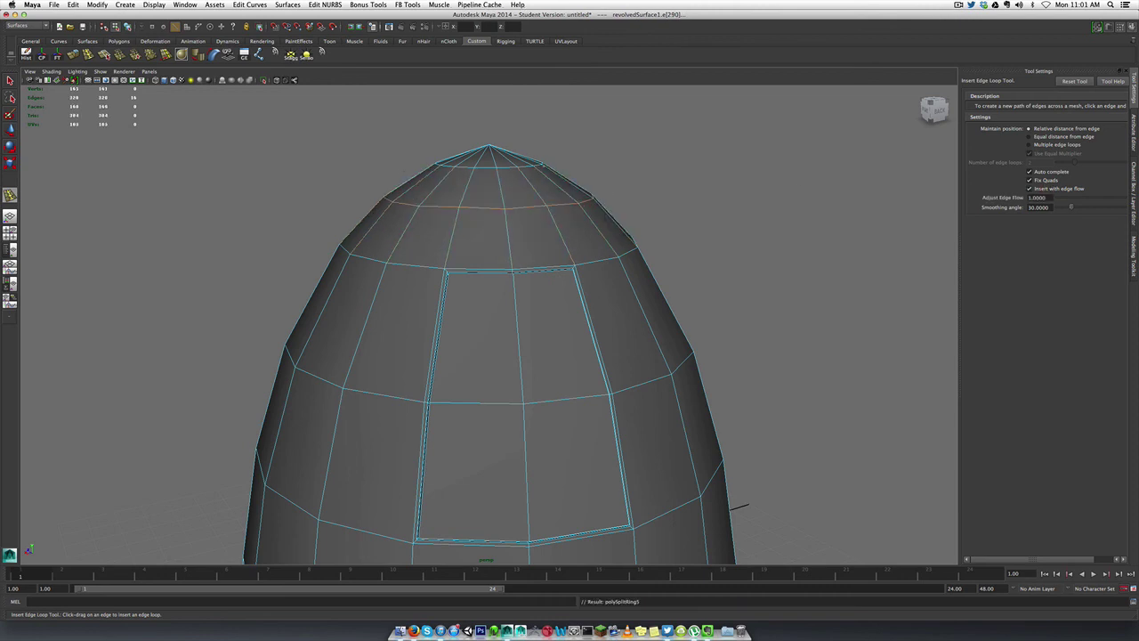
scroll(624, 282, down, 3)
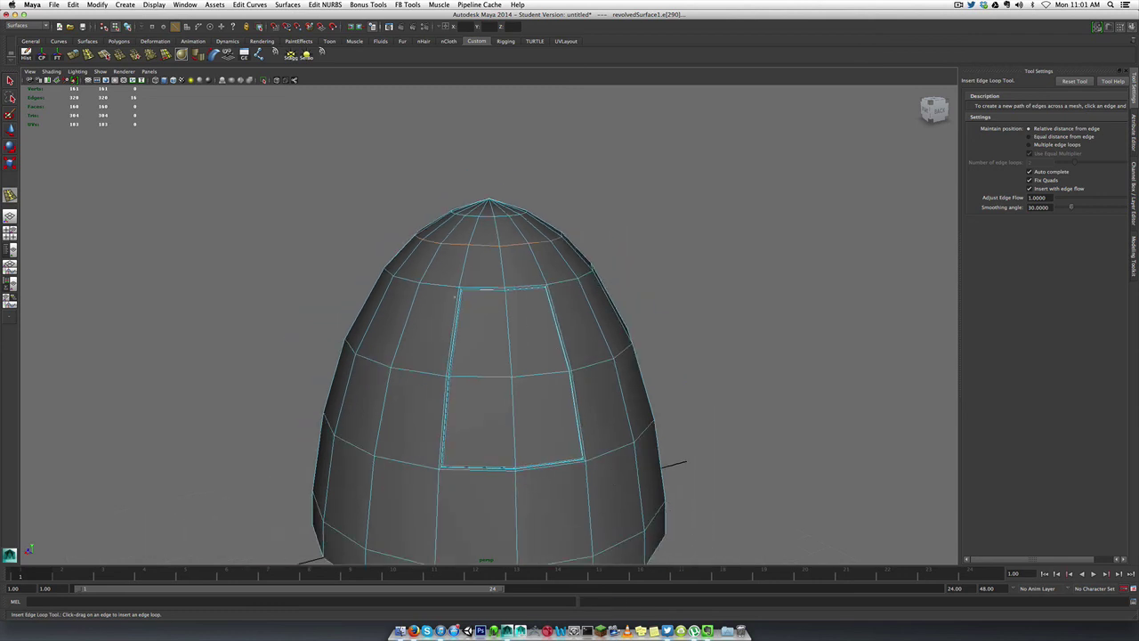
key(3)
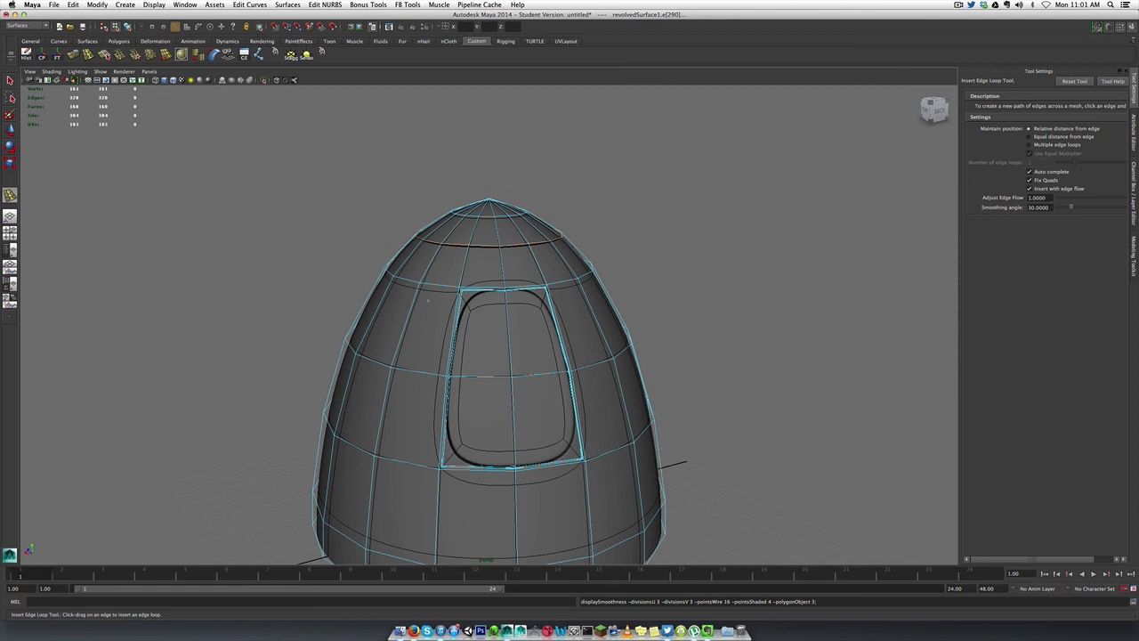
- Return the dome to object selection, examine its smoothed surface from the side down to the open base, and select the whole dome
key(q)
right_click(429, 300)
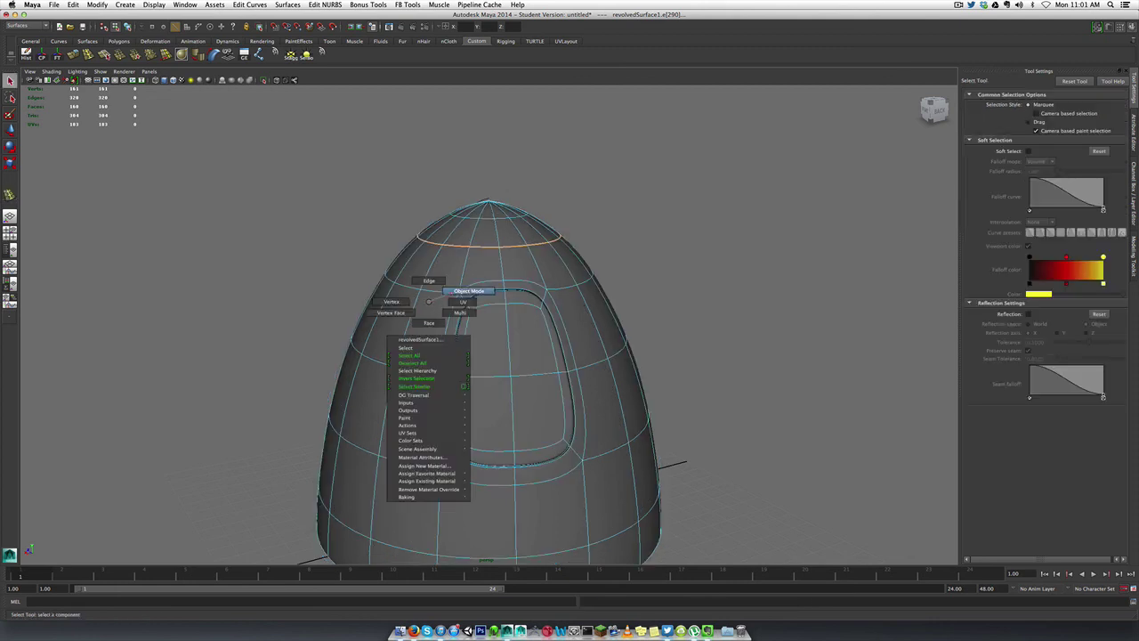
right_drag(430, 301, 453, 293)
scroll(442, 382, down, 2)
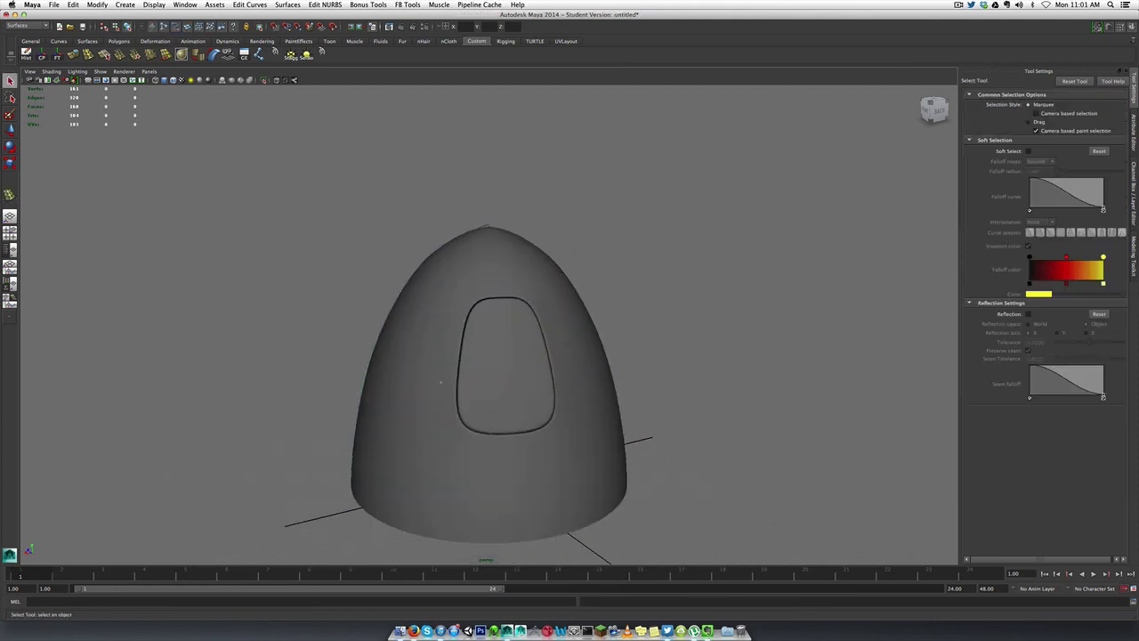
alt+drag(439, 382, 400, 384)
alt+middle_drag(401, 385, 434, 283)
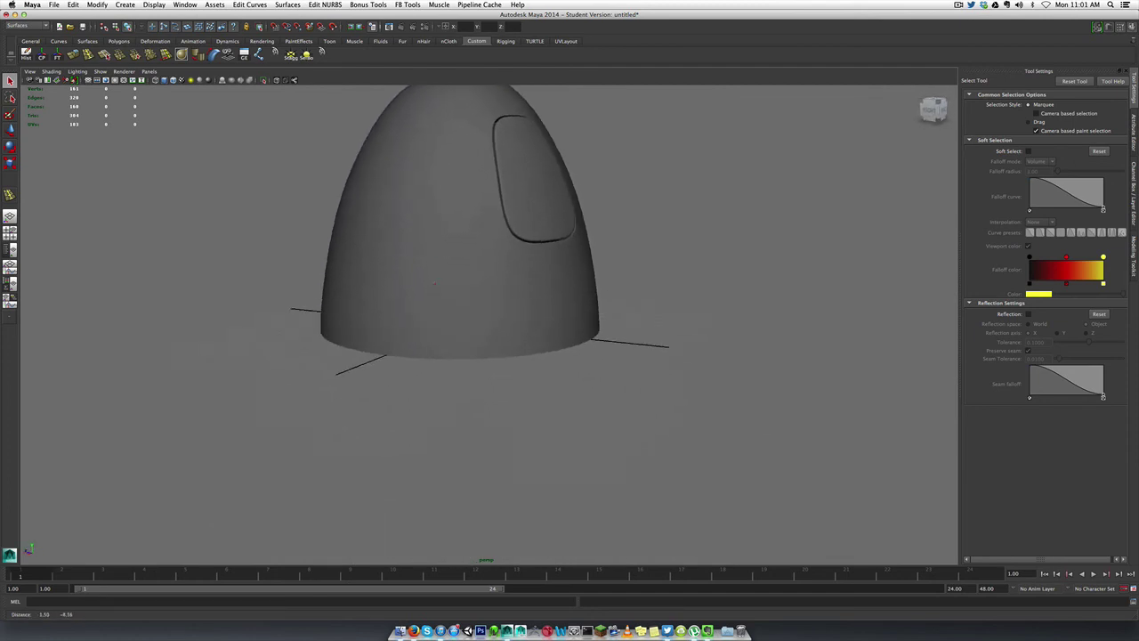
scroll(434, 283, up, 2)
click(459, 342)
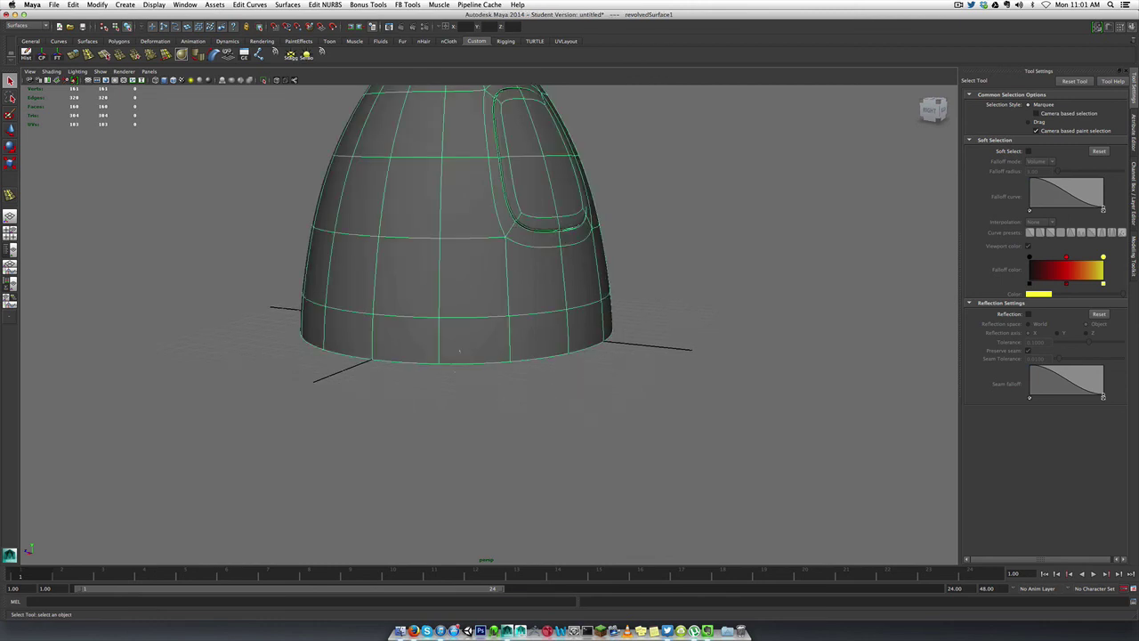